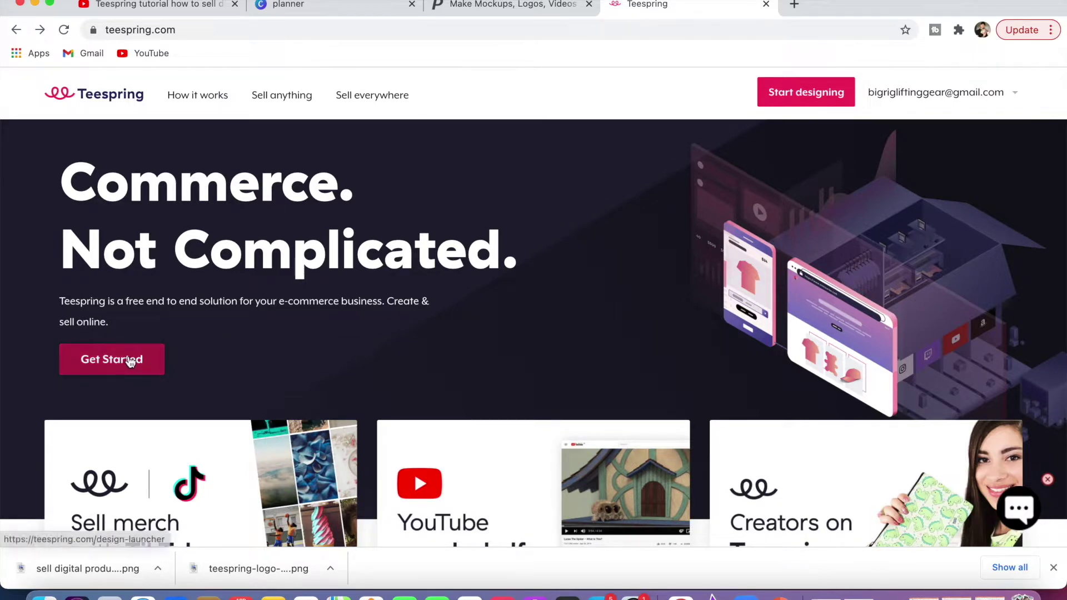
Show the Digital product category in Teespring's launcher, then return to the Placeit tab.
left_click(126, 360)
scroll(115, 272, "down", 1)
scroll(116, 272, "down", 2)
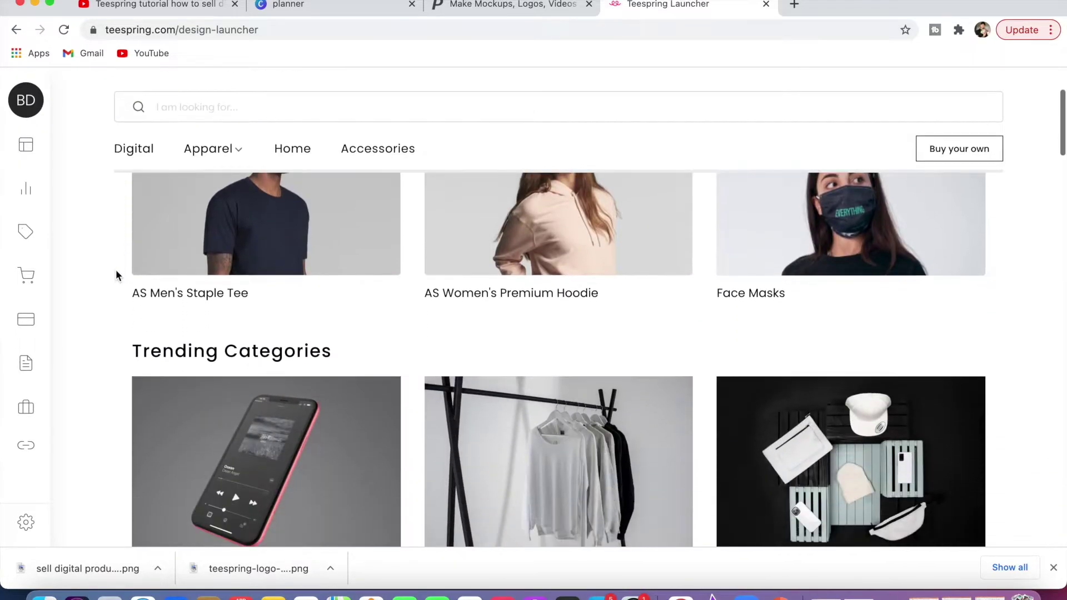
scroll(116, 271, "down", 3)
left_click(151, 451)
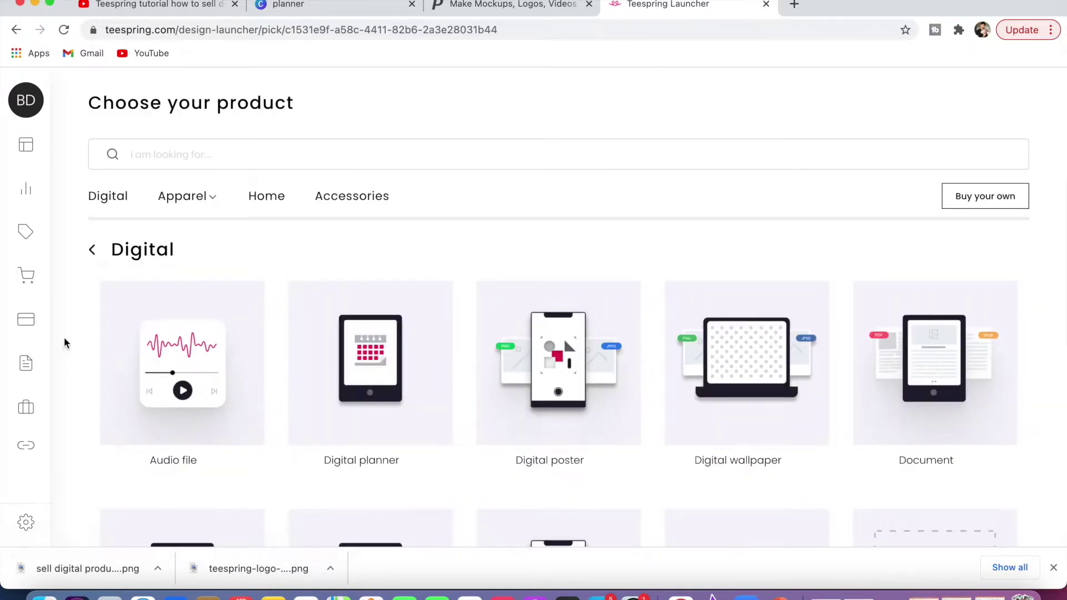
scroll(65, 340, "down", 2)
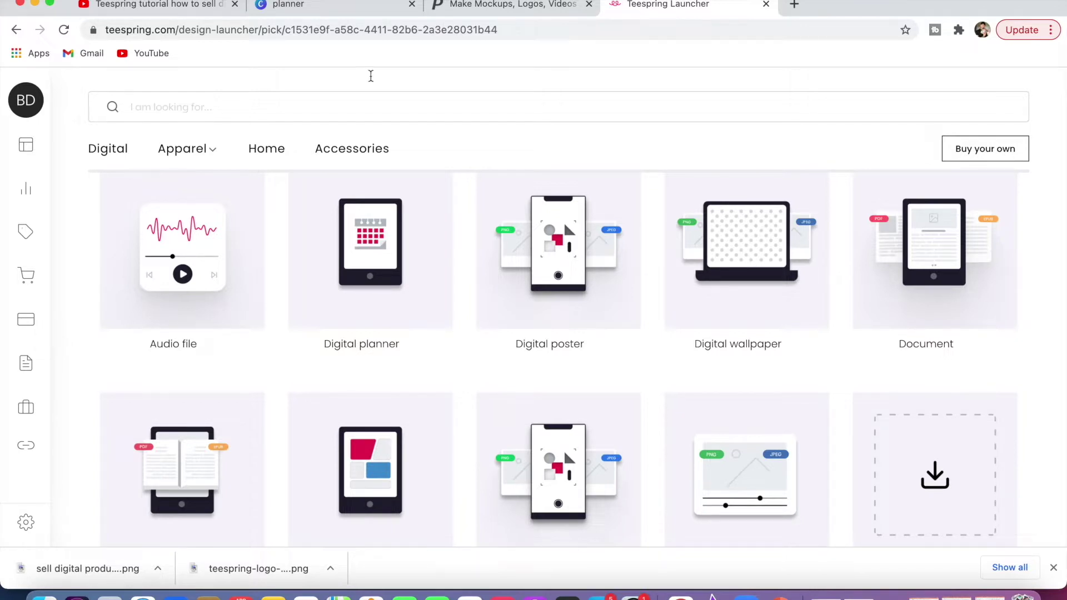
left_click(517, 6)
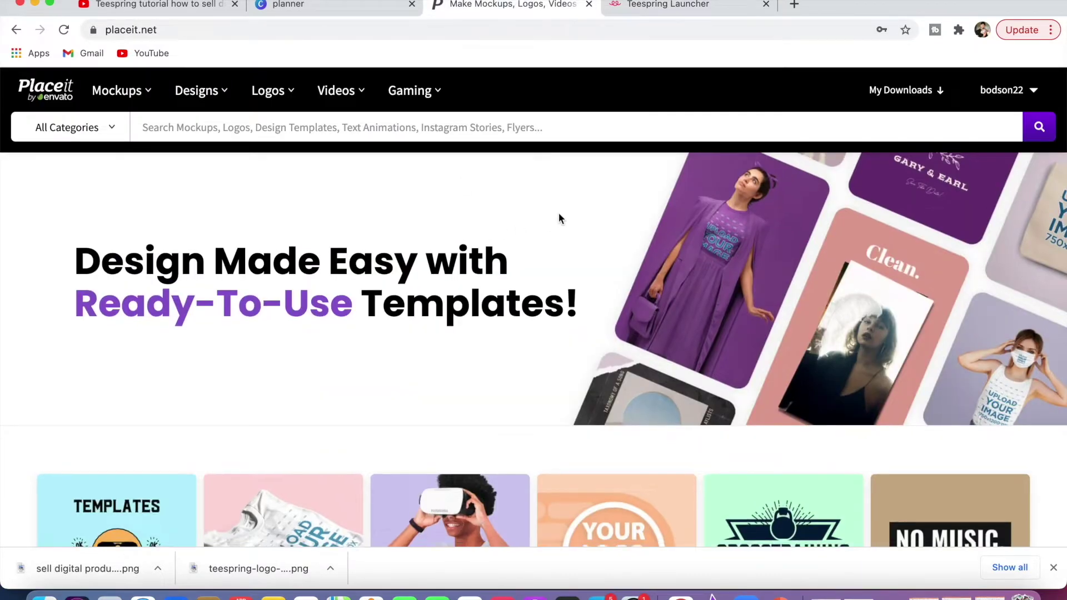
Scroll down the Placeit homepage and back up toward the top.
scroll(558, 217, "down", 3)
scroll(558, 218, "down", 1)
scroll(559, 218, "down", 2)
scroll(560, 220, "down", 1)
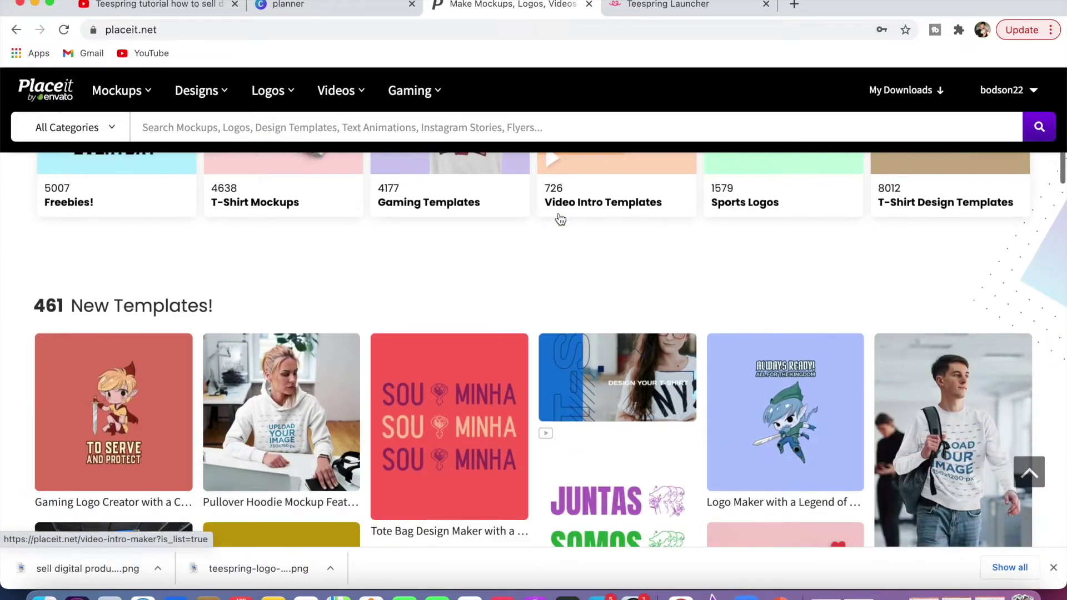
scroll(560, 219, "down", 2)
scroll(561, 219, "down", 1)
scroll(561, 218, "down", 3)
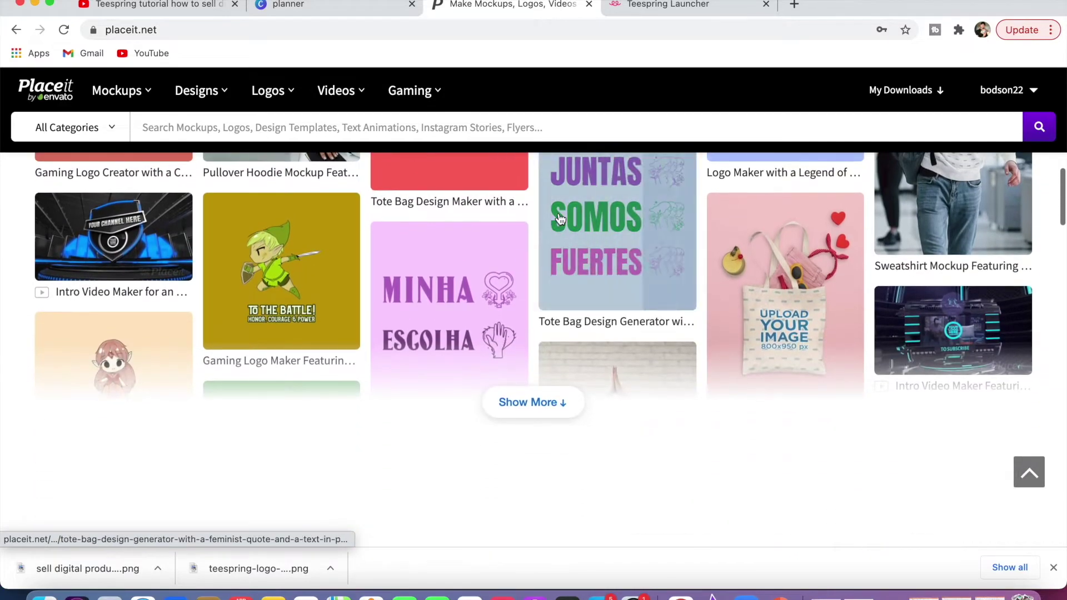
scroll(560, 219, "down", 2)
scroll(560, 218, "up", 10)
scroll(561, 219, "up", 5)
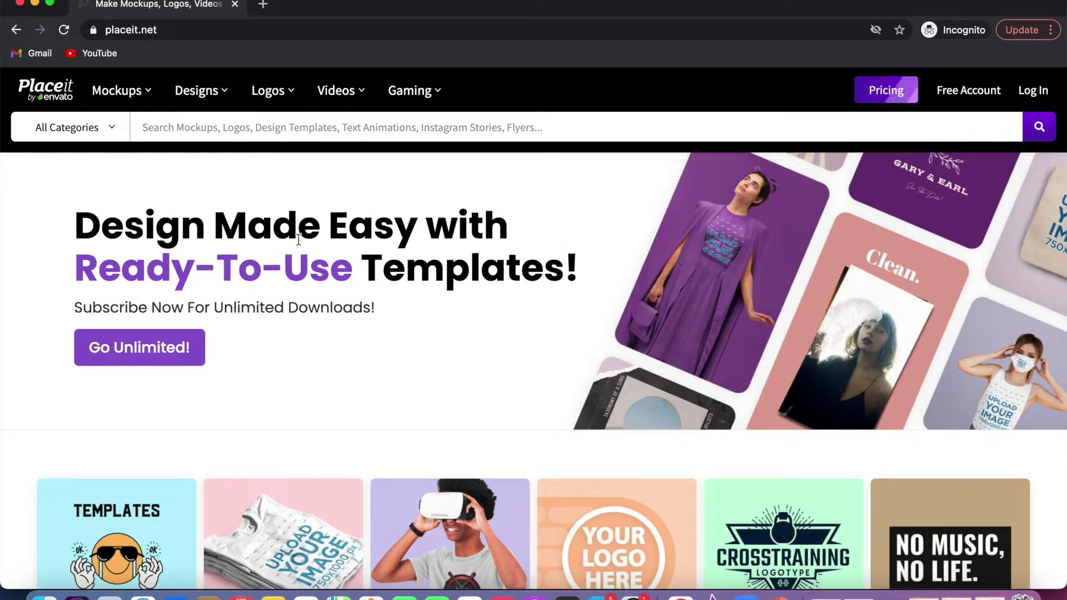
Open Placeit's Freebies collection sorted by Best Selling.
scroll(213, 245, "down", 3)
scroll(213, 248, "up", 3)
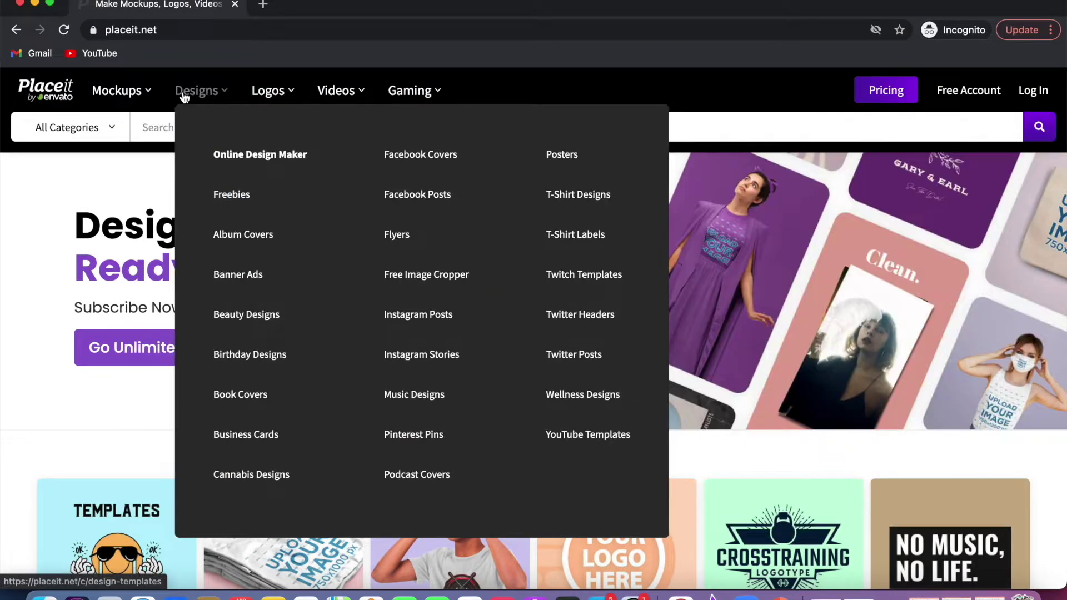
left_click(227, 203)
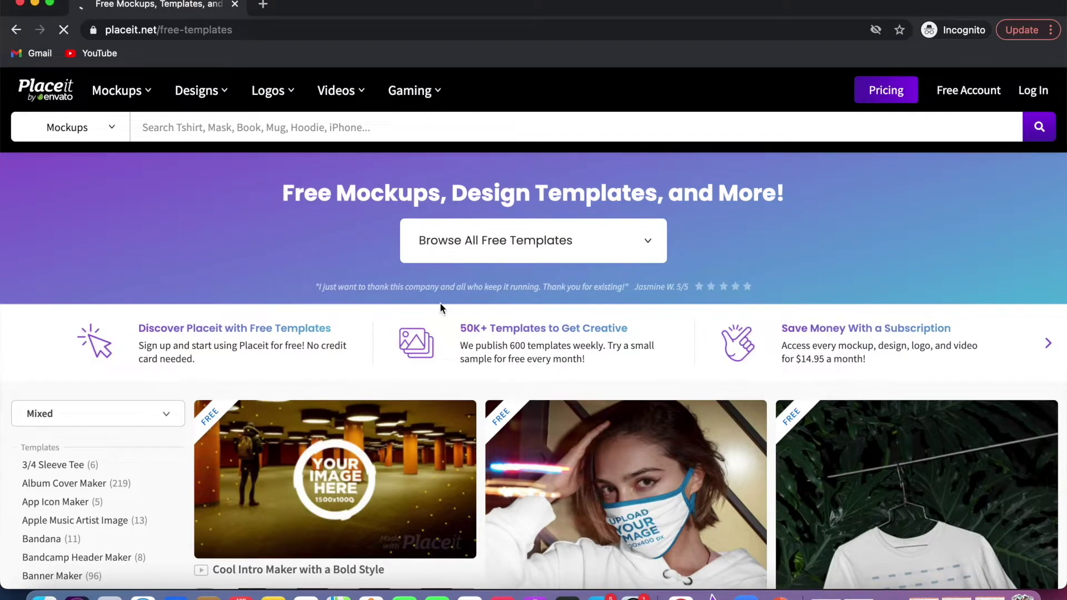
scroll(440, 304, "down", 3)
left_click(166, 326)
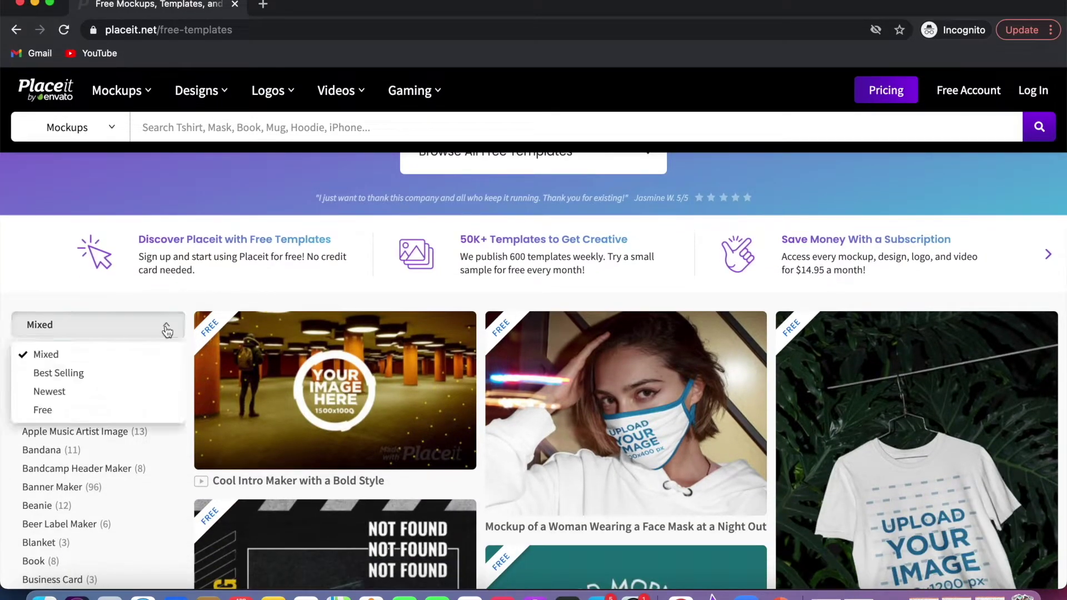
left_click(103, 377)
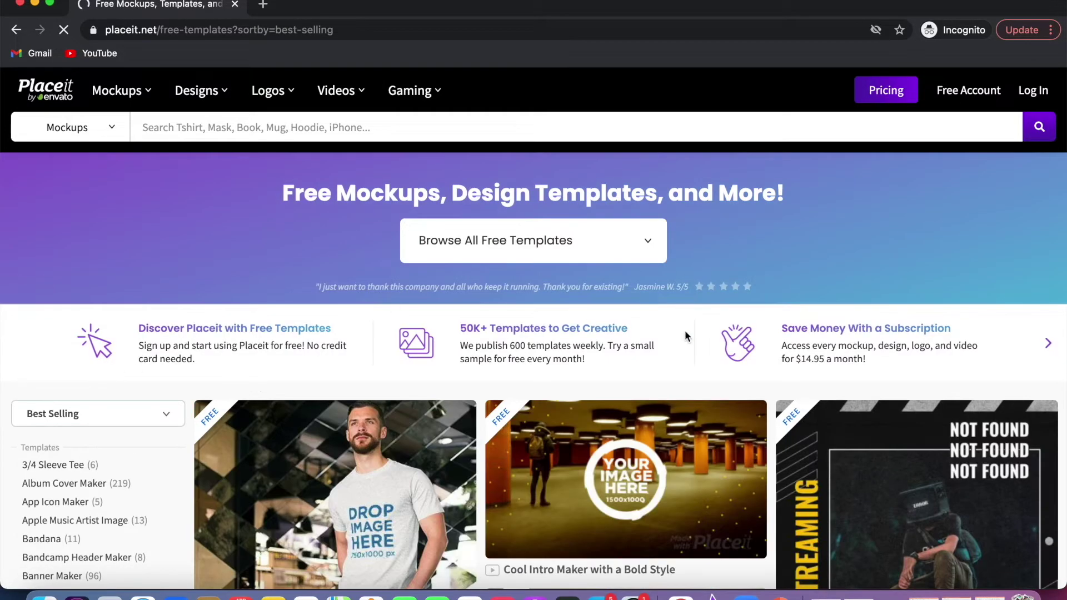
Find and open the Retro T-Shirt Design Generator with gaming controllers.
scroll(717, 345, "down", 1)
scroll(717, 345, "down", 3)
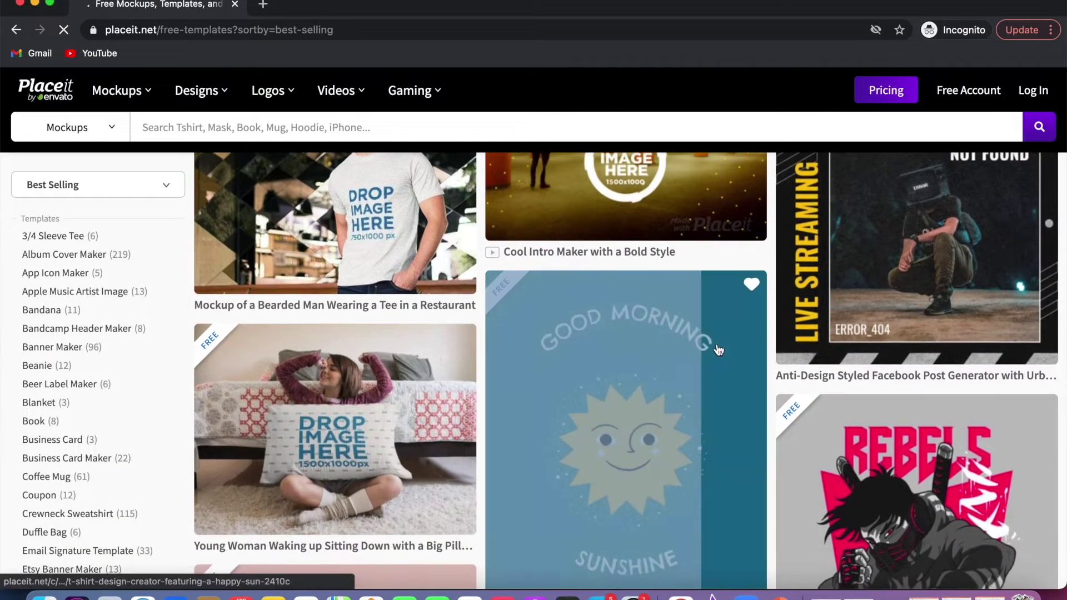
scroll(719, 349, "down", 3)
scroll(718, 349, "down", 6)
scroll(718, 349, "down", 2)
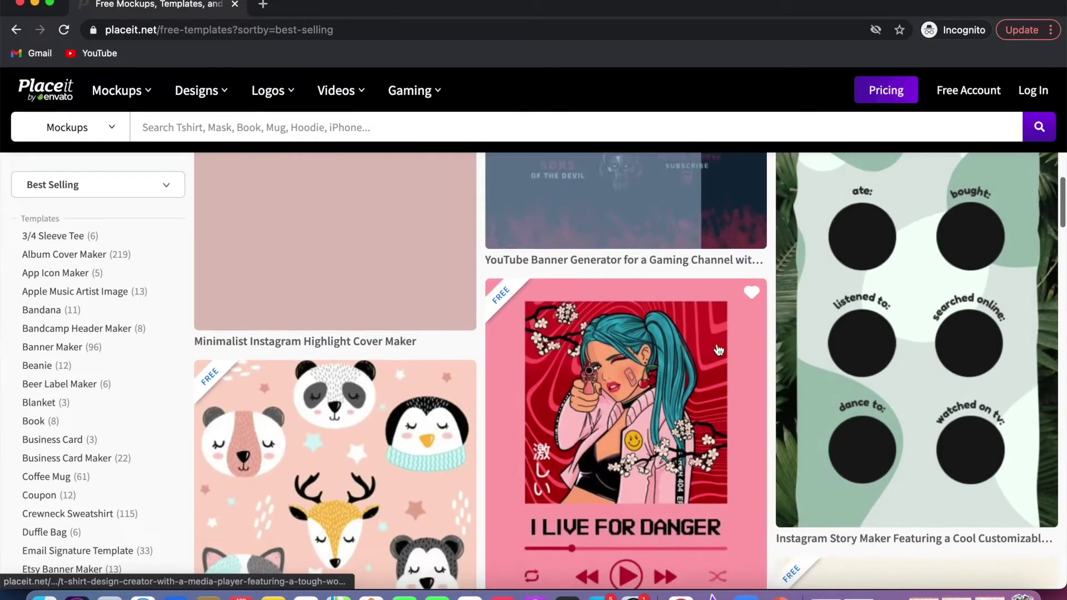
scroll(719, 349, "down", 4)
scroll(718, 349, "down", 2)
scroll(718, 349, "down", 4)
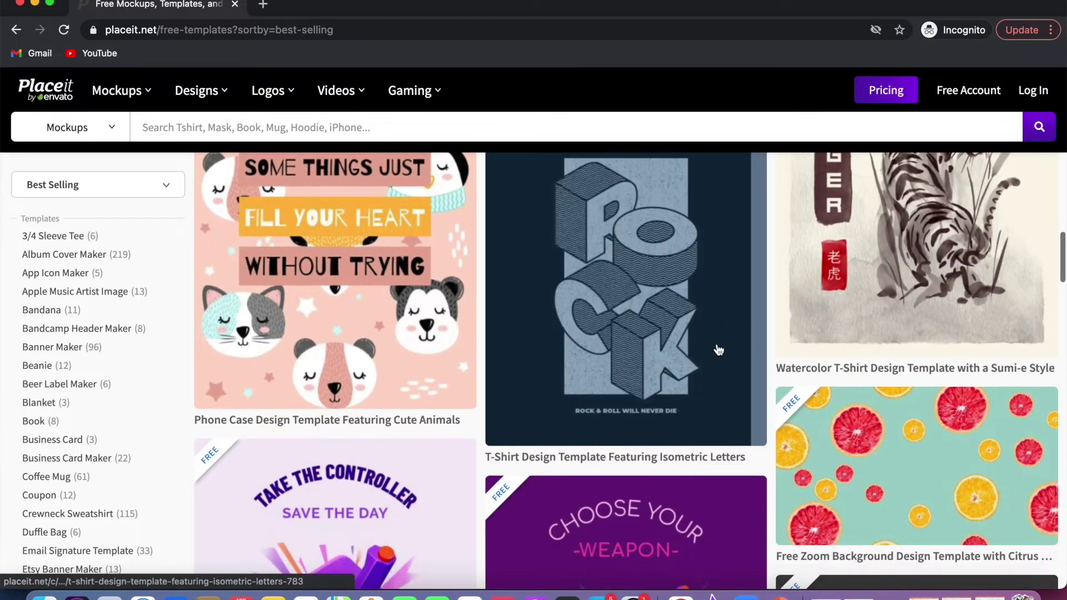
scroll(719, 349, "down", 6)
scroll(718, 349, "down", 1)
scroll(719, 349, "down", 3)
scroll(719, 349, "down", 2)
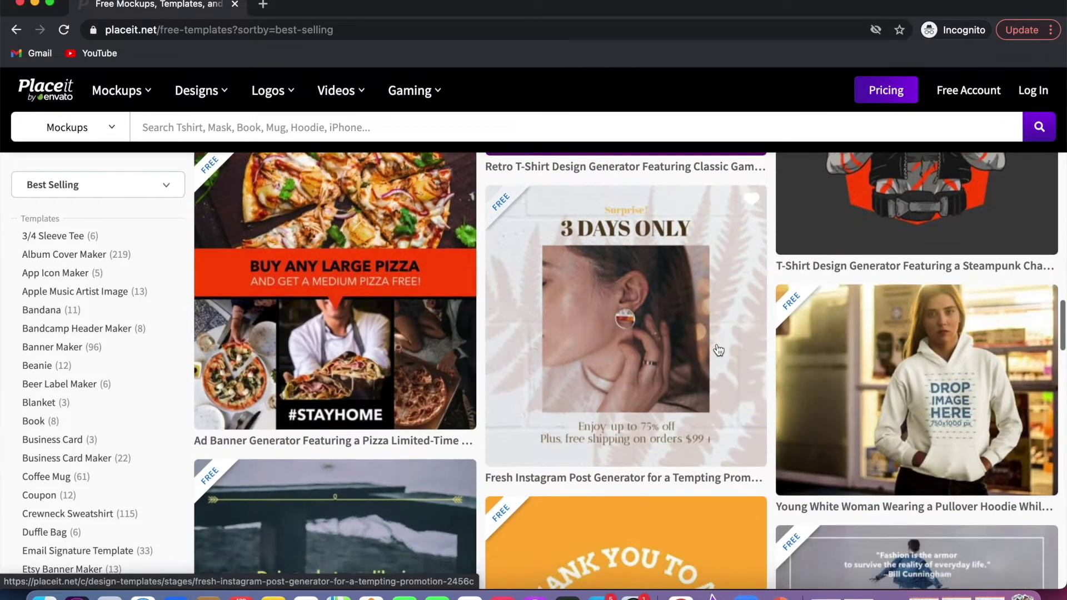
scroll(719, 349, "up", 10)
scroll(719, 349, "down", 3)
scroll(718, 349, "down", 2)
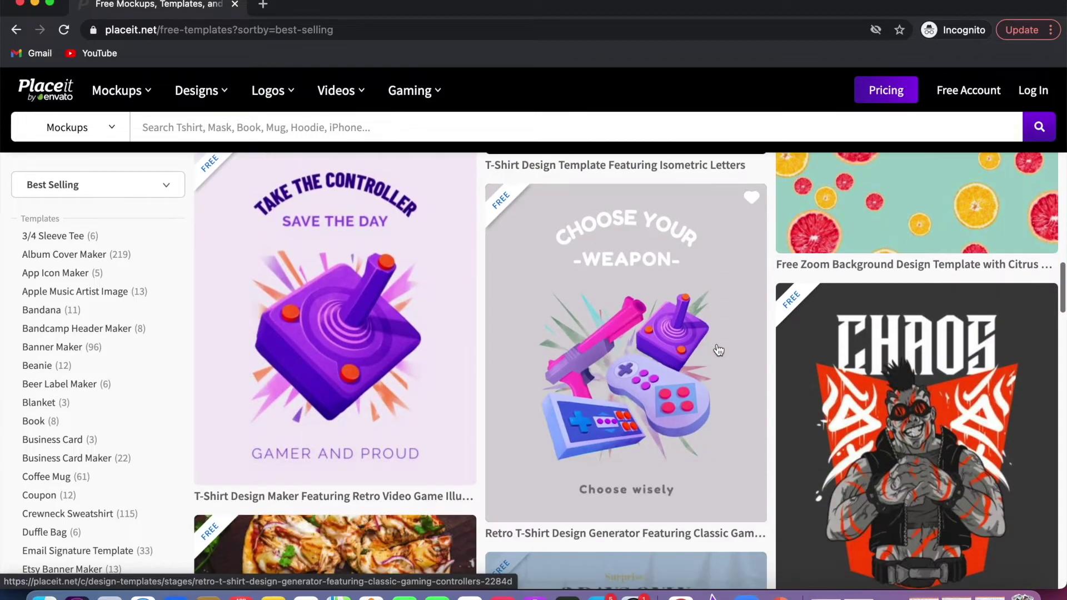
left_click(718, 349)
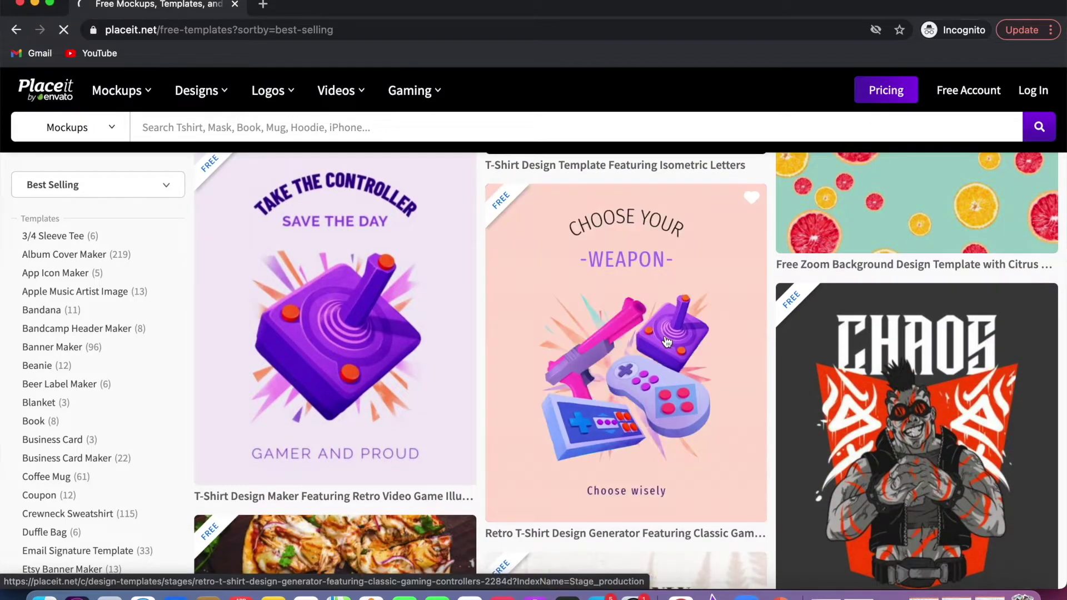
Start a free download of the gaming-controllers design, then return to the signed-in Placeit window.
scroll(792, 257, "down", 2)
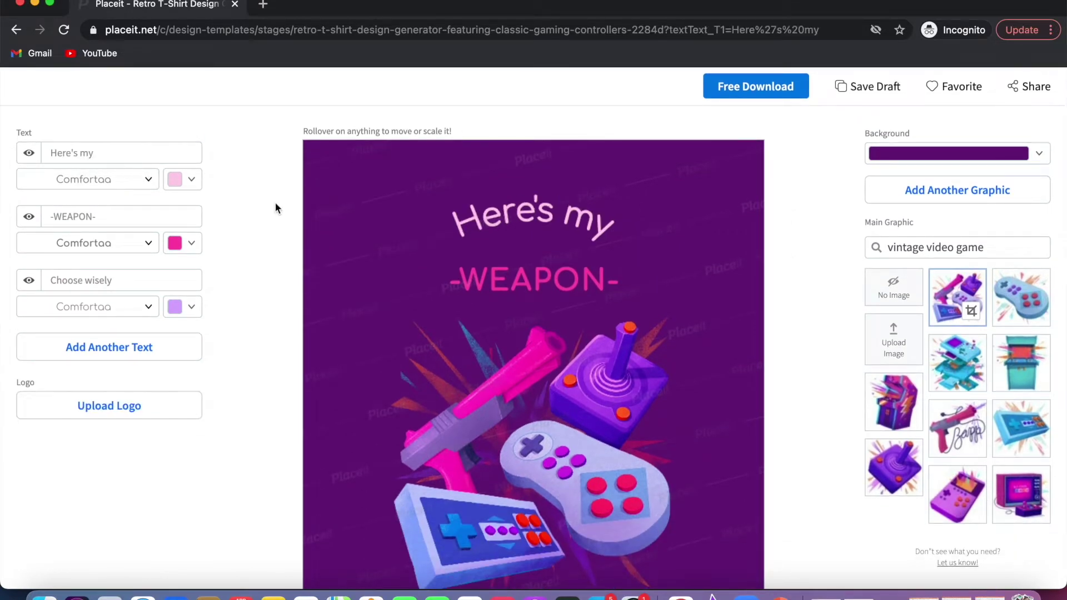
scroll(284, 322, "down", 2)
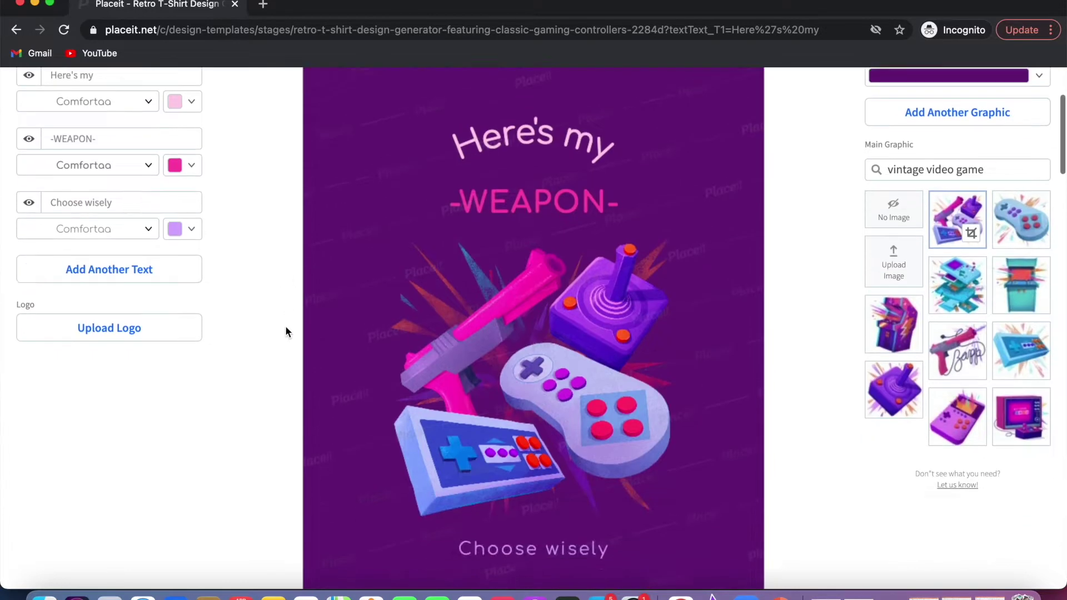
scroll(795, 211, "up", 3)
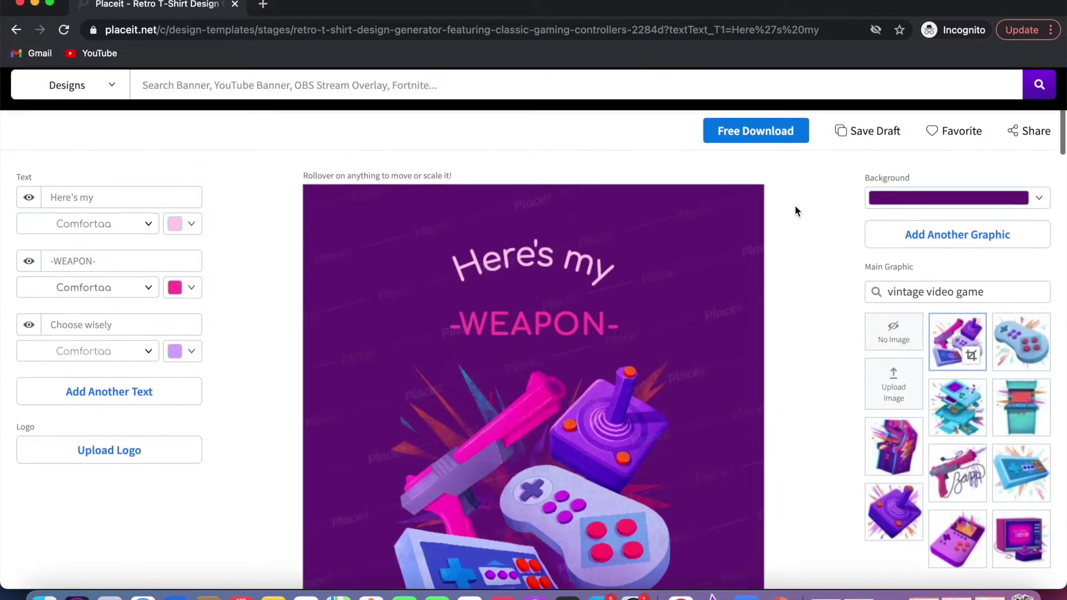
left_click(783, 138)
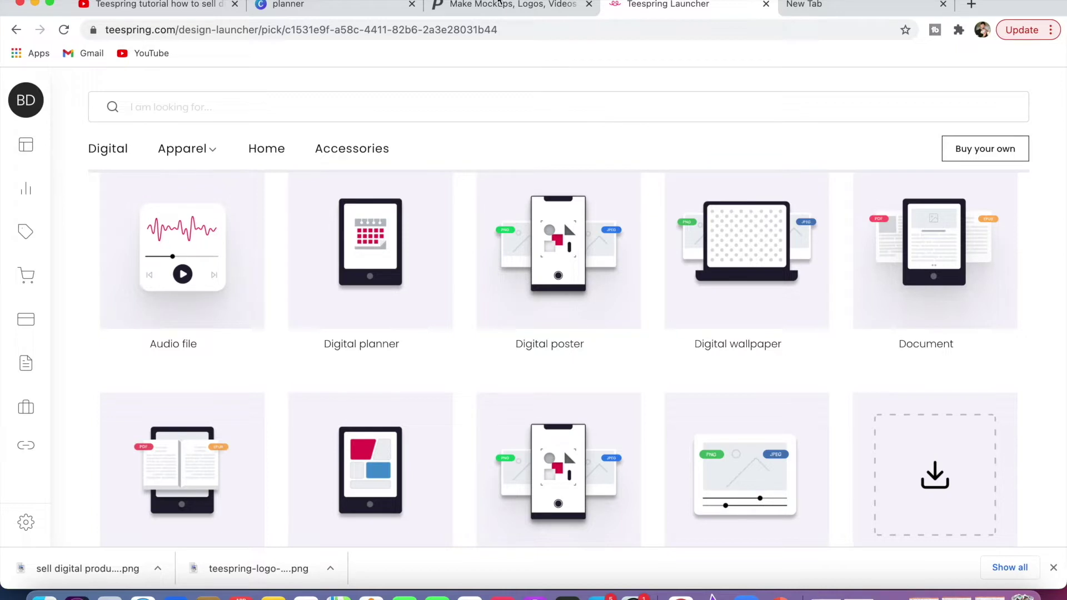
left_click(510, 10)
Open the Placeit logo maker and browse all logo templates without entering a name.
scroll(433, 171, "down", 4)
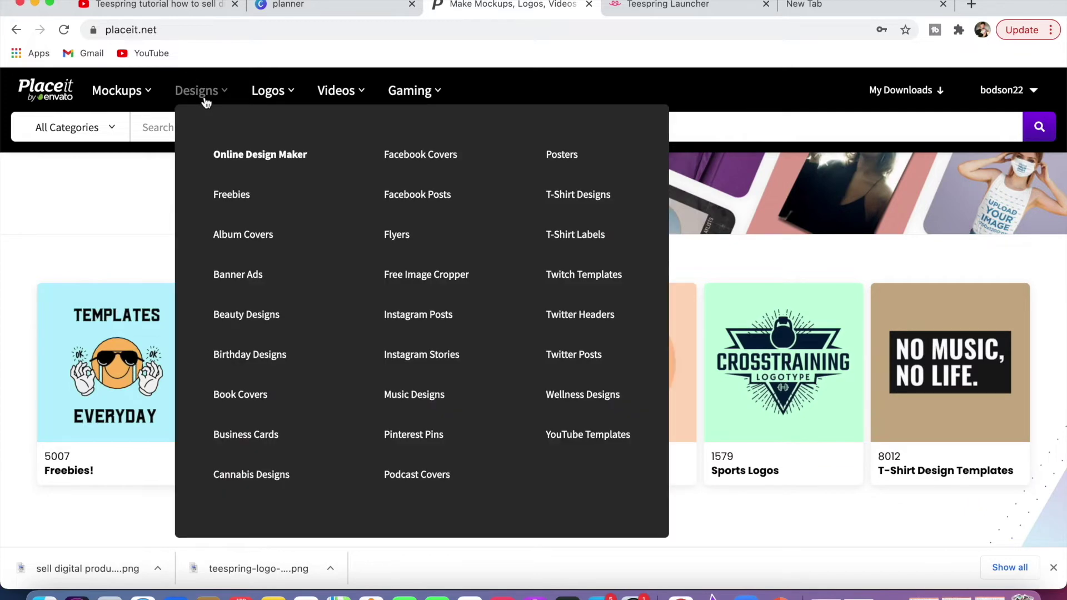
mouse_move(271, 90)
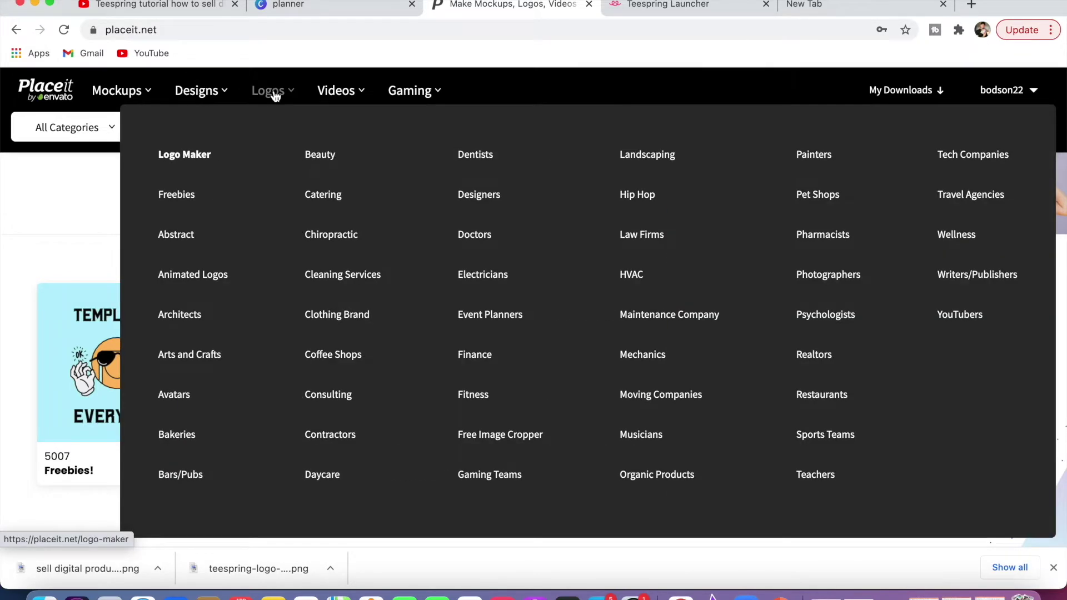
left_click(191, 158)
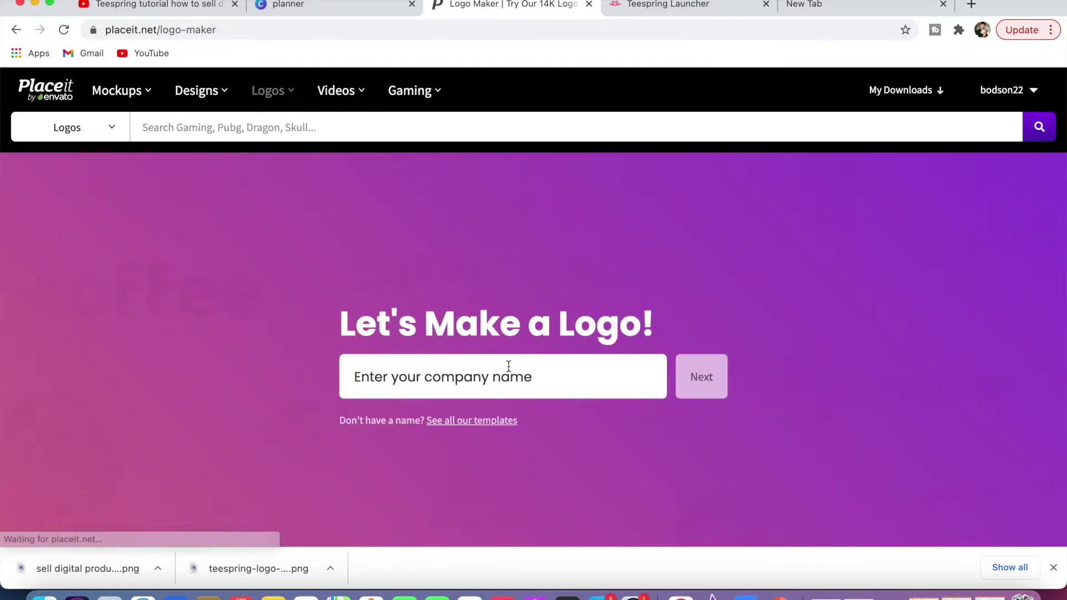
left_click(535, 392)
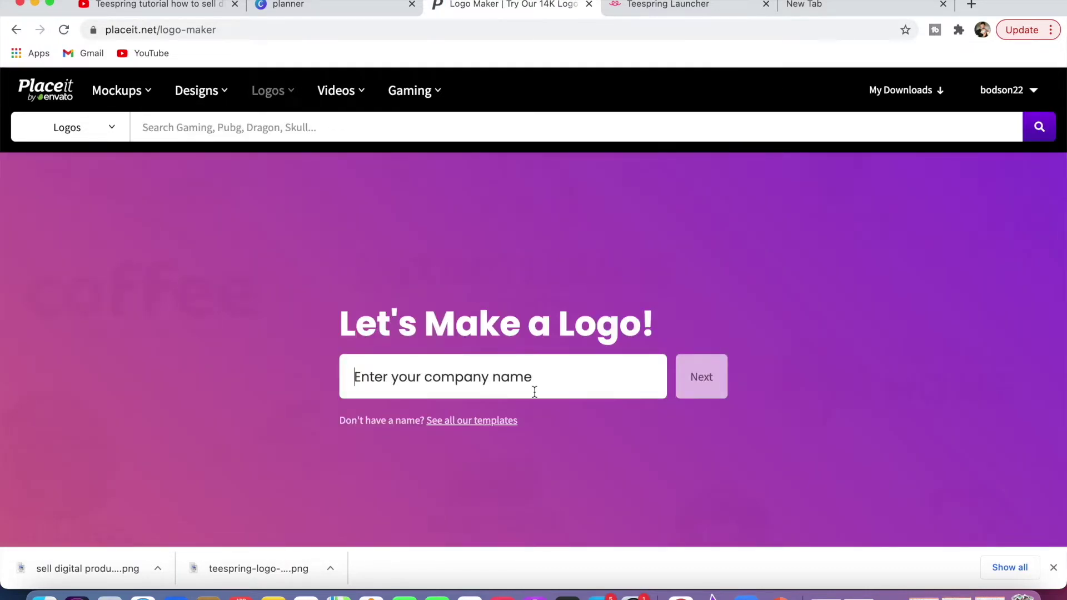
left_click(487, 425)
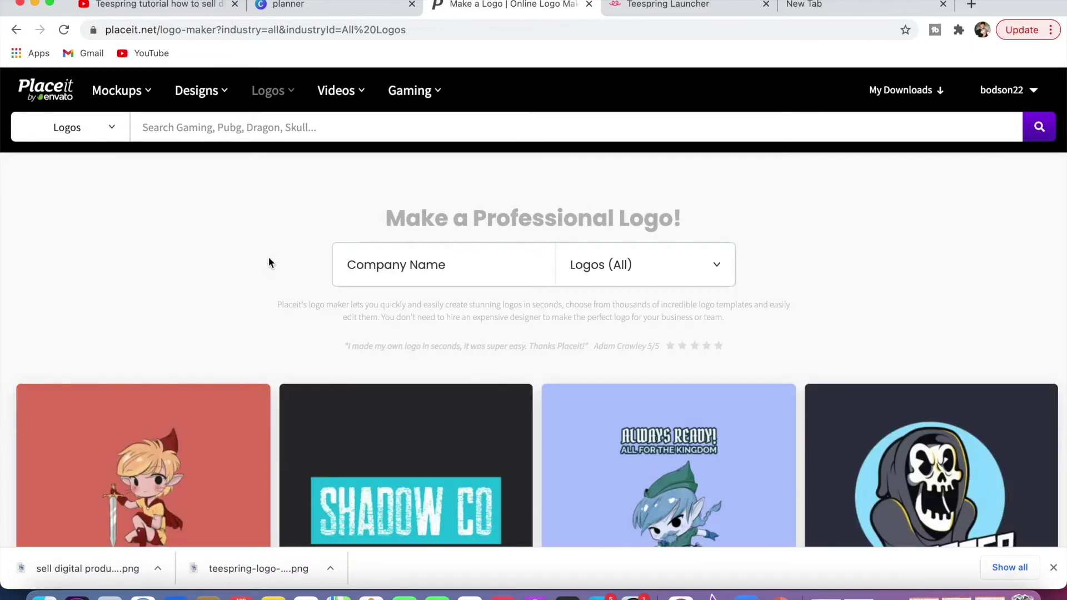
Scroll to the end of the logo results and go to page 2.
scroll(269, 262, "down", 5)
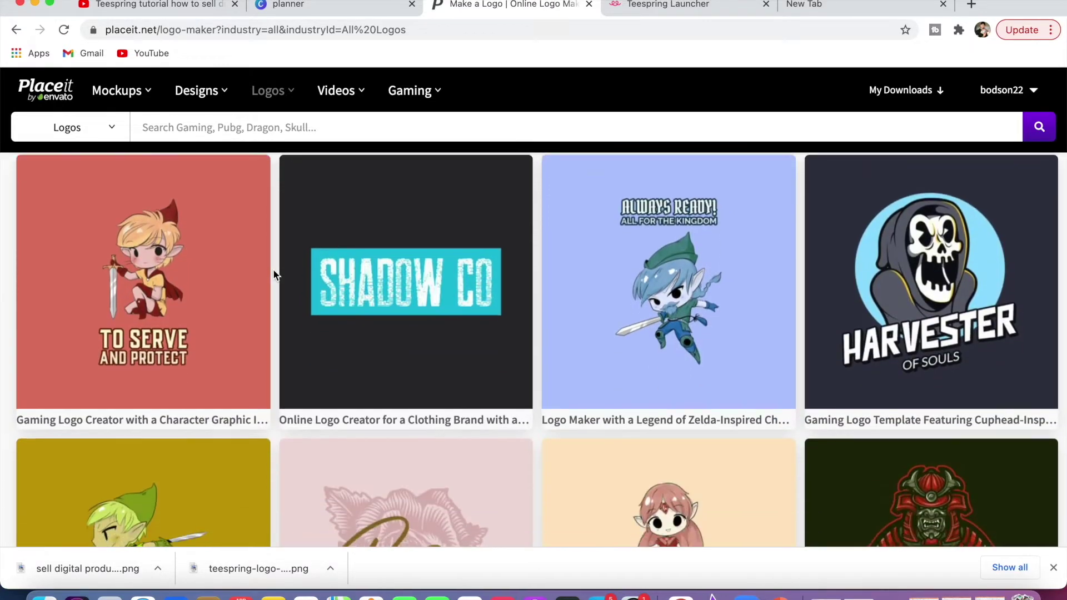
scroll(274, 270, "down", 2)
scroll(274, 270, "down", 4)
scroll(273, 270, "down", 3)
scroll(274, 270, "down", 2)
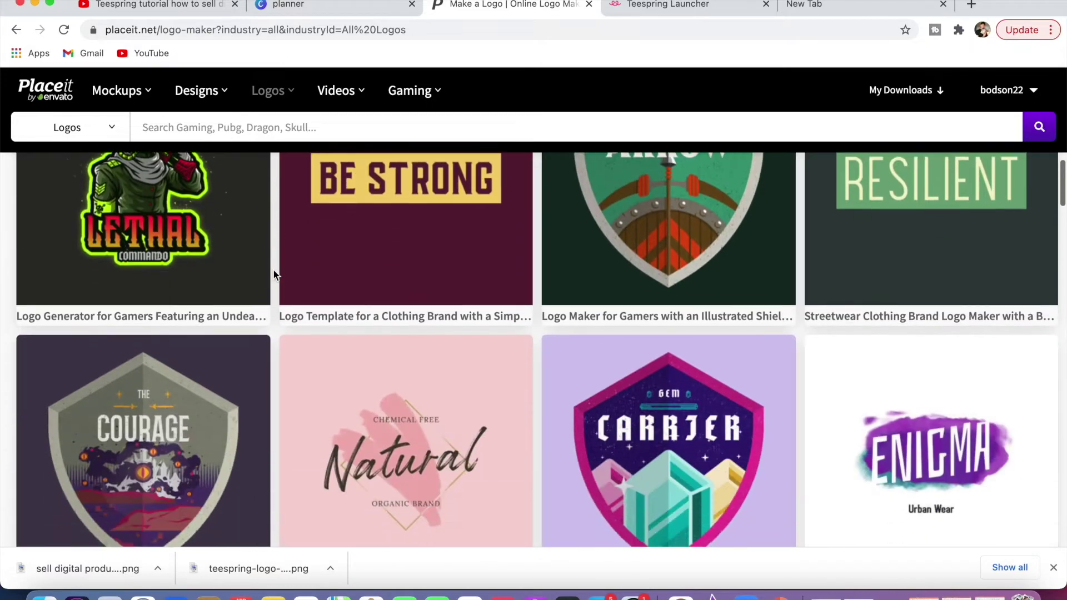
scroll(273, 270, "down", 5)
scroll(273, 270, "down", 2)
scroll(273, 270, "down", 5)
scroll(273, 270, "down", 2)
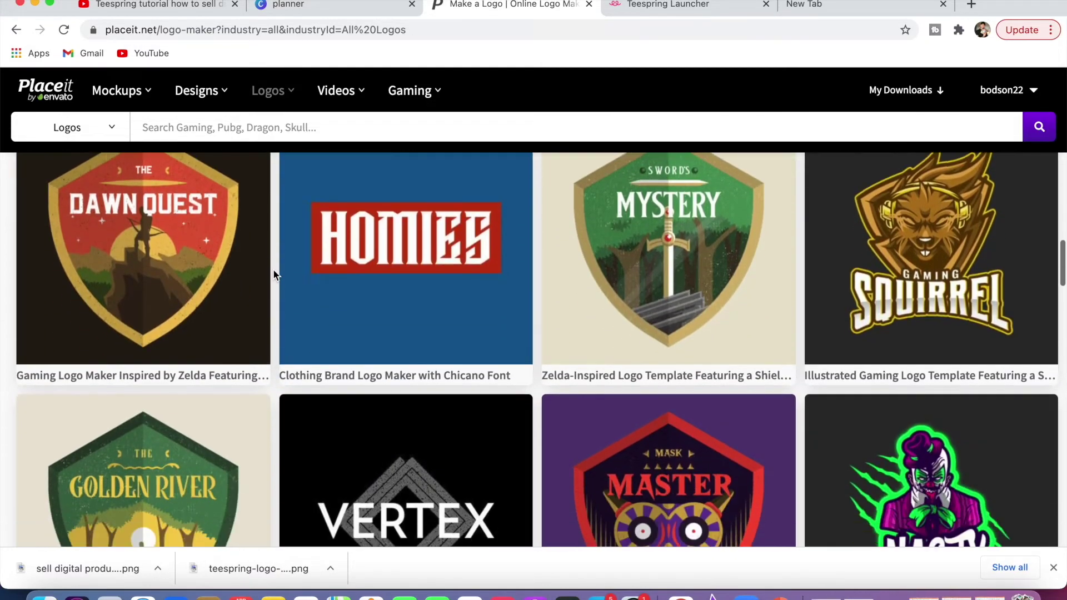
scroll(273, 270, "down", 4)
scroll(274, 270, "down", 1)
scroll(274, 270, "down", 3)
scroll(273, 270, "down", 3)
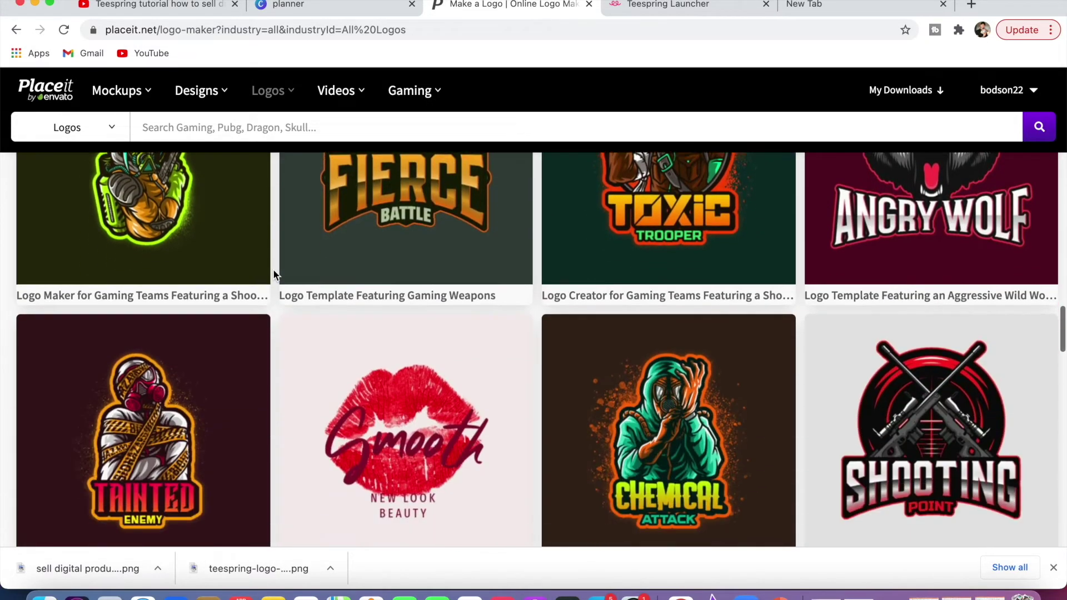
scroll(273, 270, "down", 2)
scroll(273, 269, "down", 5)
scroll(273, 269, "down", 1)
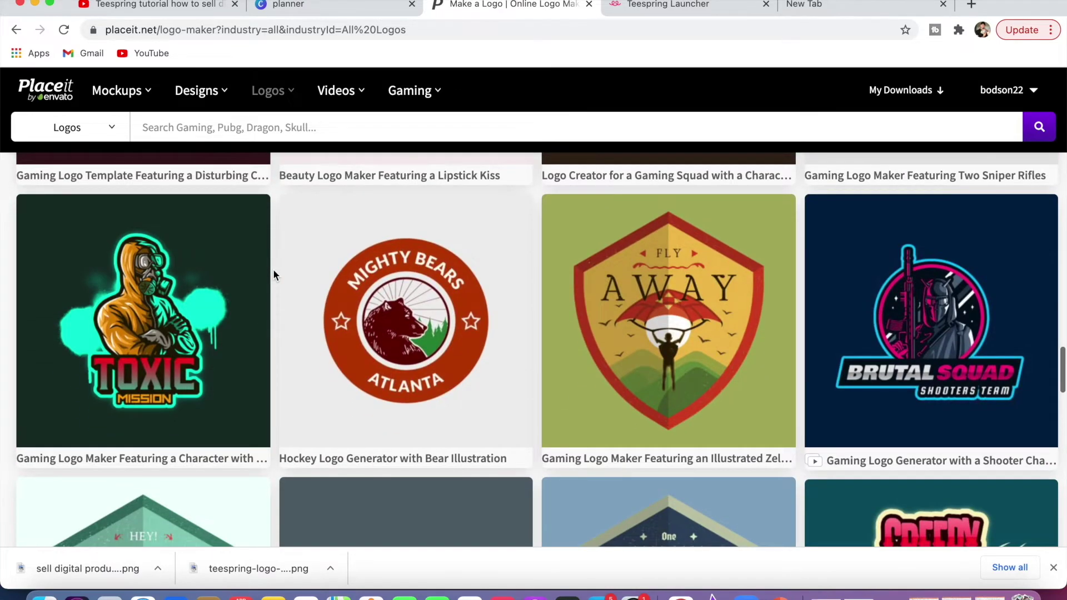
scroll(273, 269, "down", 2)
scroll(272, 269, "down", 2)
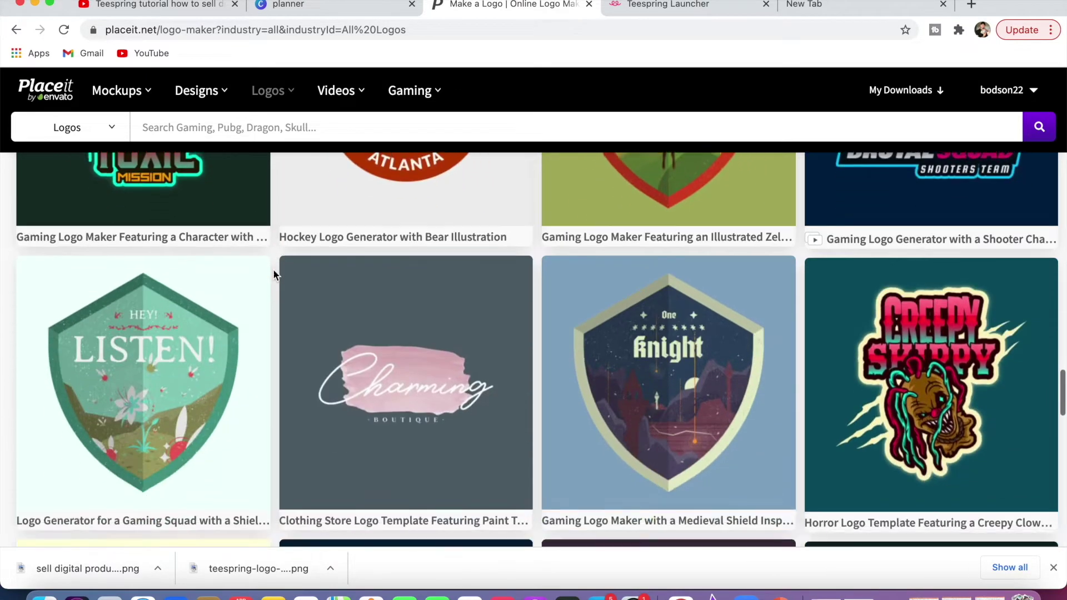
scroll(273, 270, "down", 3)
scroll(273, 270, "down", 1)
scroll(273, 270, "down", 5)
scroll(274, 270, "down", 2)
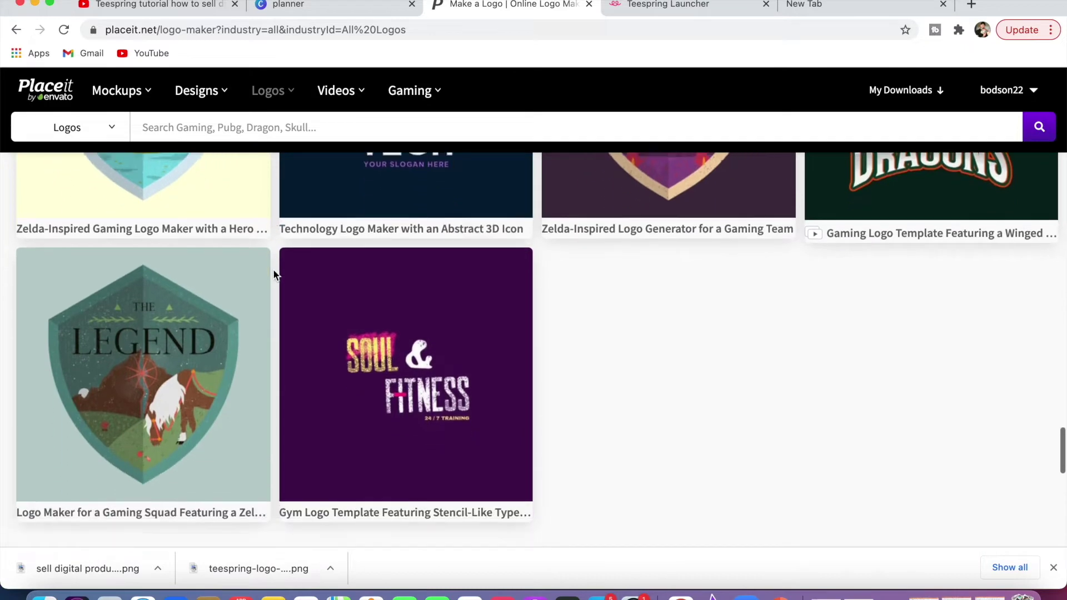
scroll(274, 272, "down", 2)
left_click(391, 499)
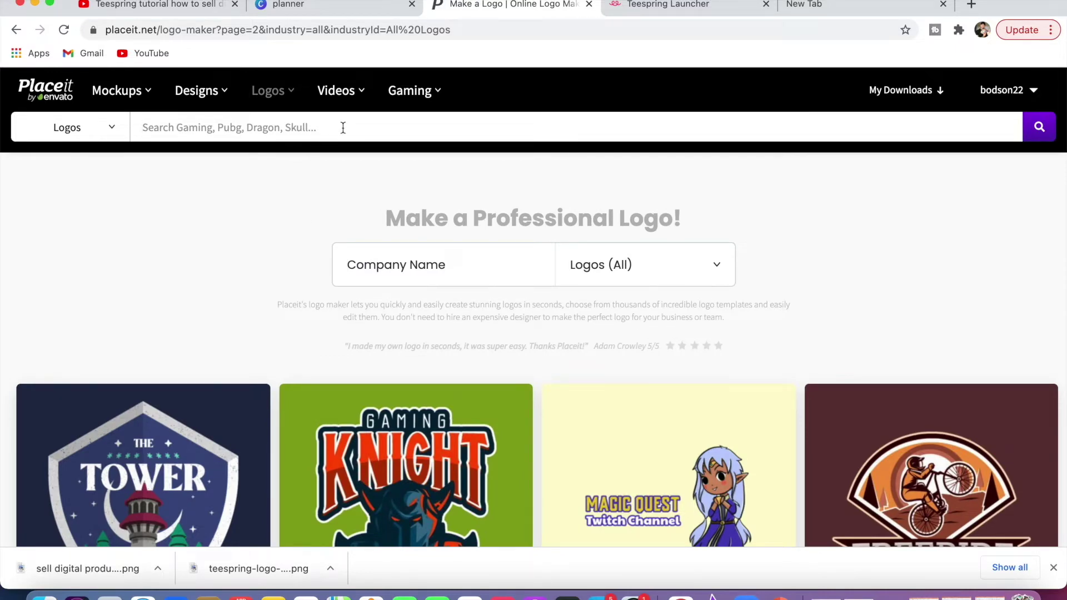
Search logos for 'wedding' and scroll through the results.
type("wedding")
key("Return")
scroll(333, 309, "down", 8)
scroll(334, 310, "down", 5)
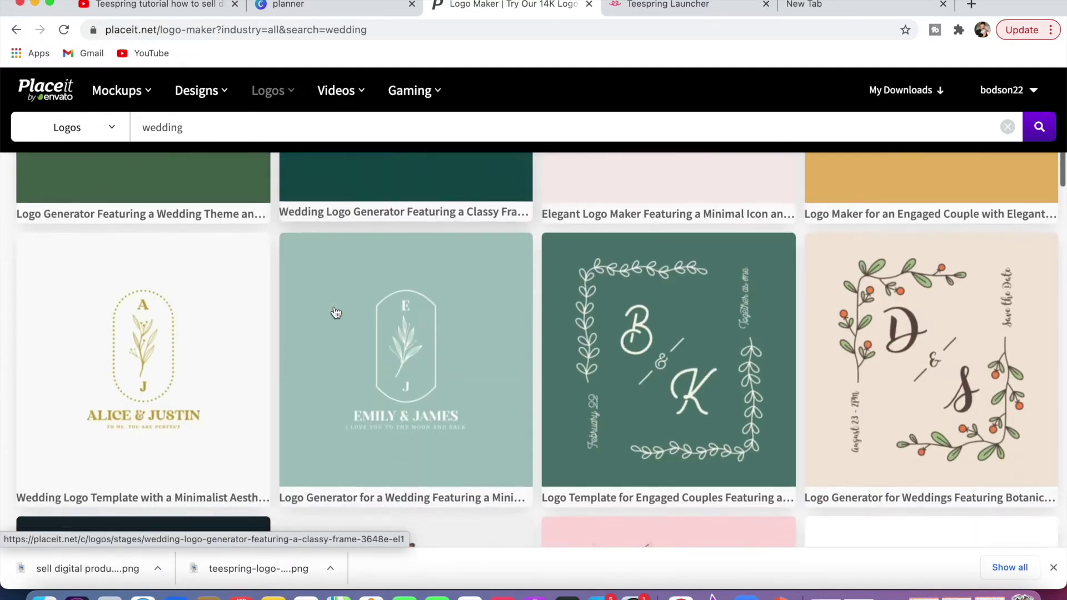
scroll(334, 309, "down", 2)
scroll(336, 313, "down", 5)
scroll(336, 312, "down", 3)
scroll(335, 313, "down", 4)
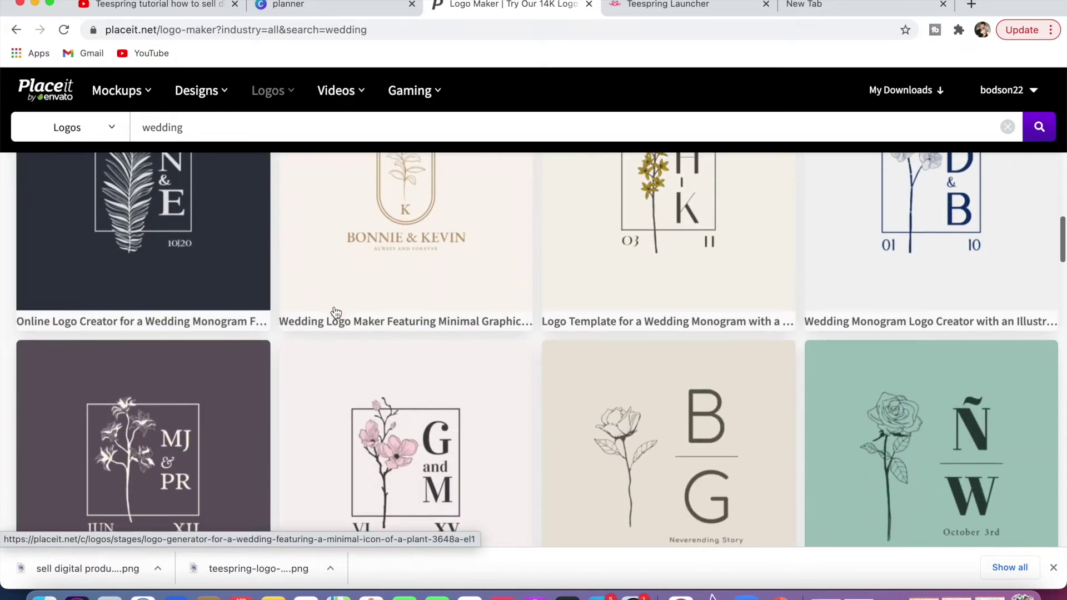
scroll(336, 312, "down", 6)
scroll(336, 312, "down", 2)
scroll(336, 312, "down", 6)
scroll(335, 312, "down", 2)
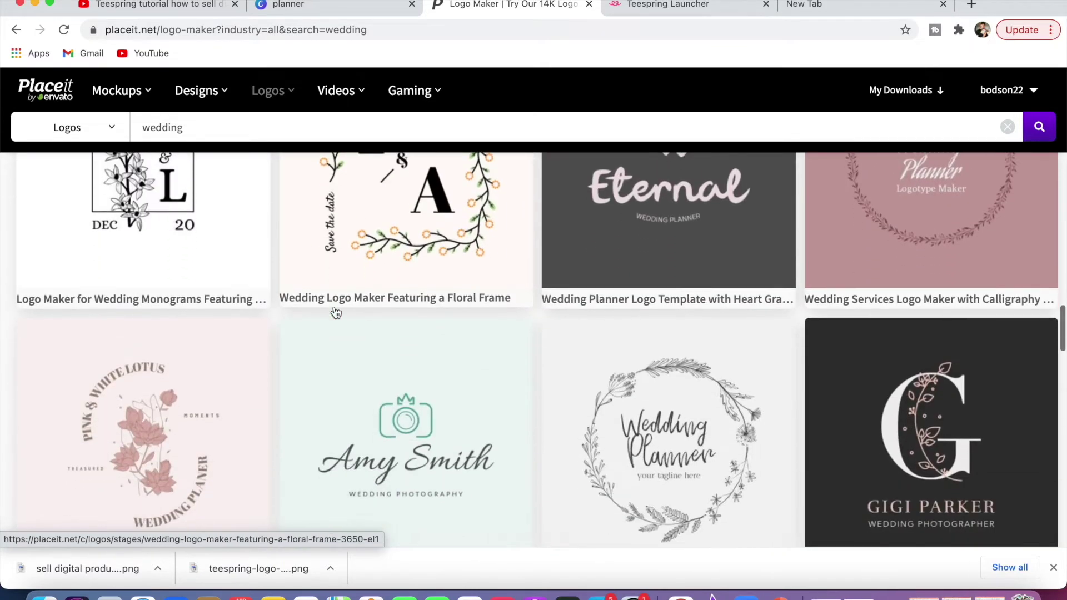
scroll(336, 312, "down", 4)
scroll(336, 312, "down", 3)
scroll(336, 313, "down", 3)
scroll(336, 312, "down", 3)
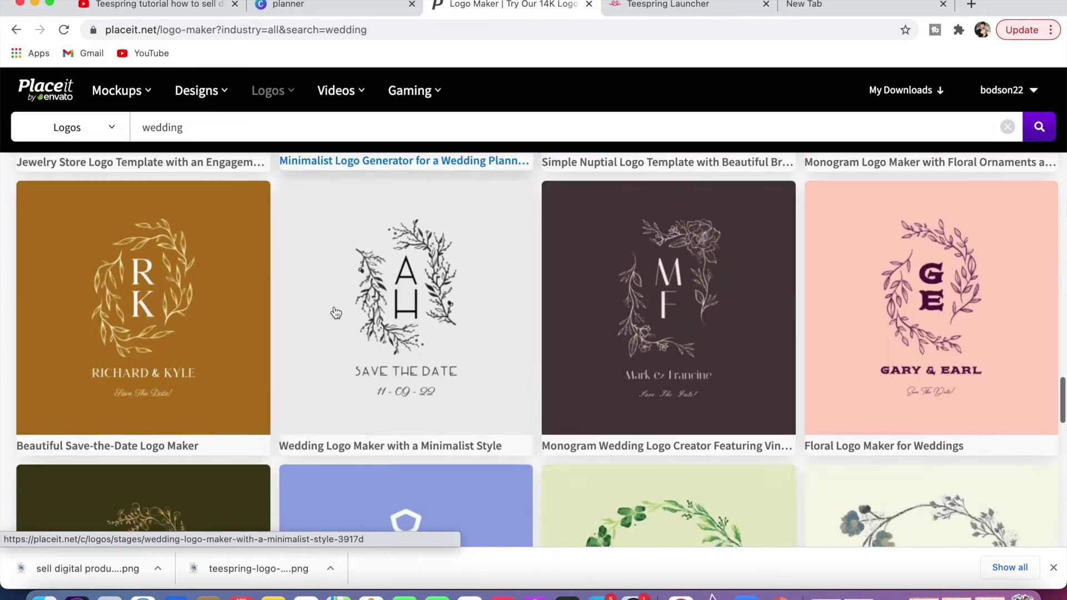
scroll(336, 312, "down", 4)
scroll(335, 312, "down", 3)
scroll(335, 312, "up", 3)
scroll(336, 313, "up", 5)
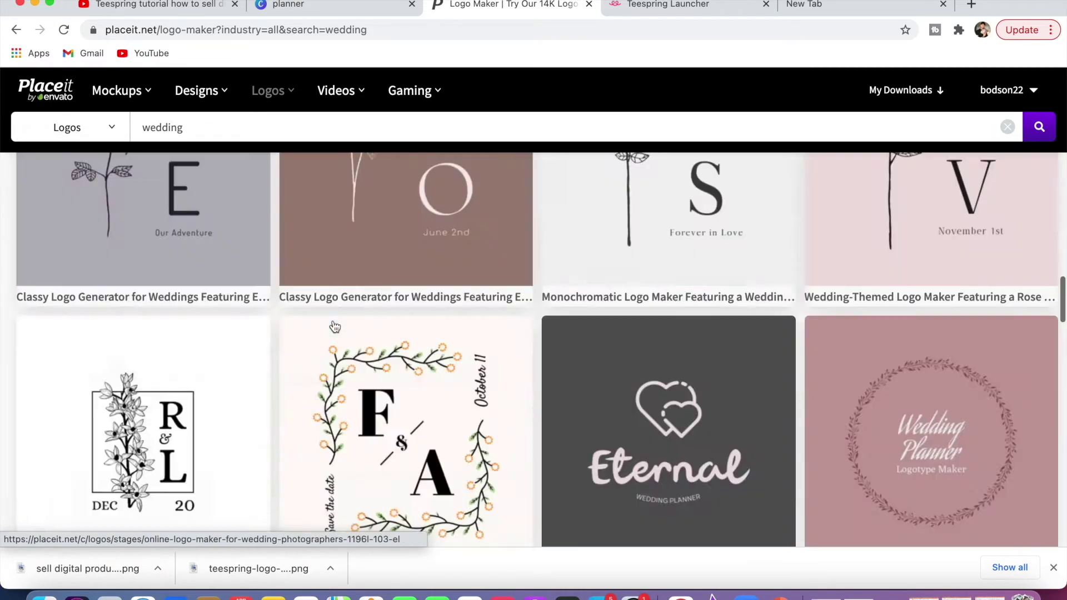
scroll(335, 312, "up", 4)
Replace the search with 'fitness', browse those logos, then search 'anime'.
double_click(240, 126)
type("fitness")
key("Return")
scroll(322, 305, "down", 2)
scroll(324, 313, "down", 4)
scroll(324, 313, "down", 2)
scroll(324, 312, "down", 4)
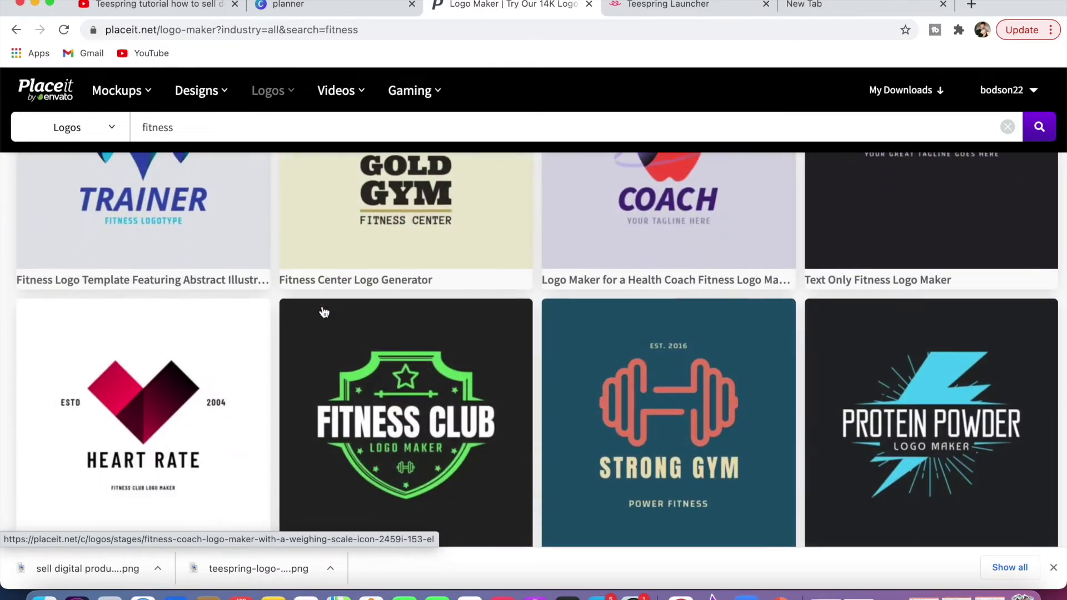
scroll(324, 312, "down", 2)
scroll(324, 312, "down", 3)
scroll(324, 312, "down", 4)
scroll(324, 313, "down", 2)
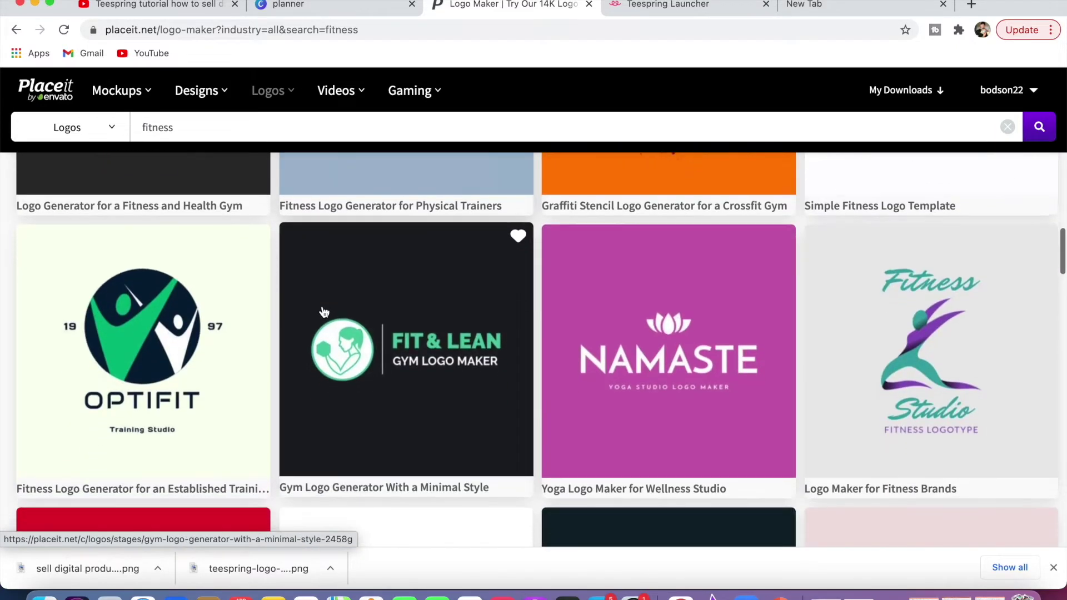
scroll(324, 312, "down", 3)
scroll(324, 312, "down", 2)
scroll(324, 312, "down", 3)
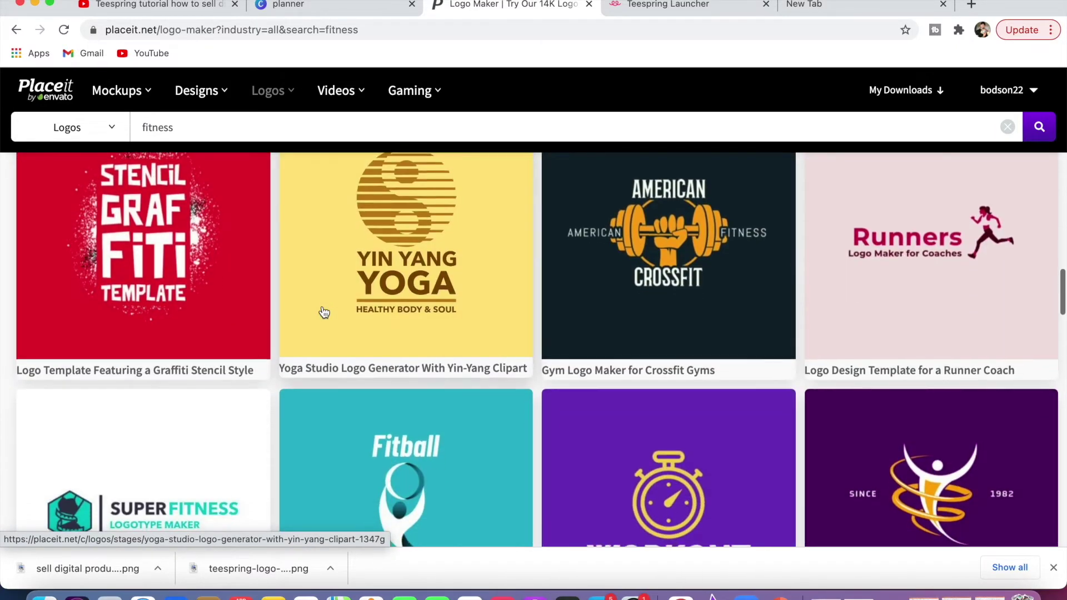
scroll(324, 312, "down", 3)
scroll(324, 312, "up", 15)
type("anime")
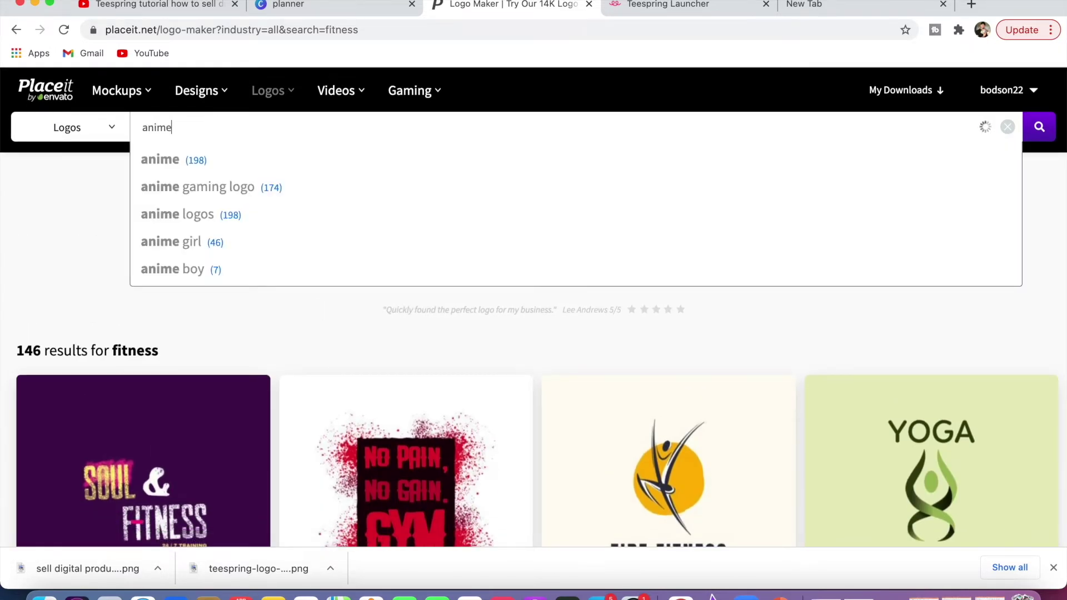
key("Return")
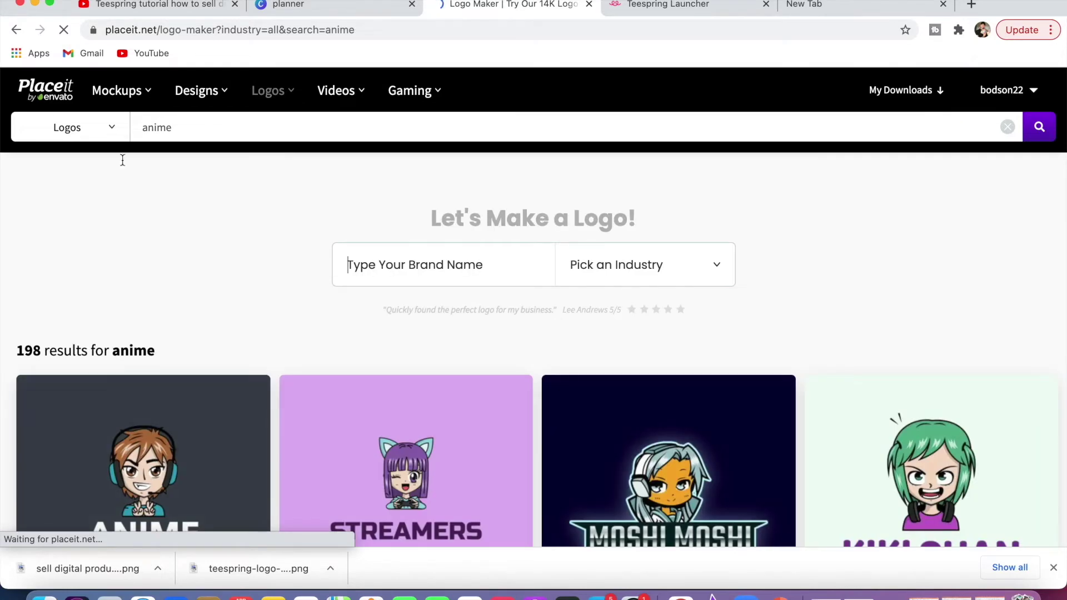
Scroll through the anime emote logo results, then switch to the Teespring launcher.
scroll(256, 290, "down", 3)
scroll(315, 381, "down", 4)
scroll(315, 383, "down", 3)
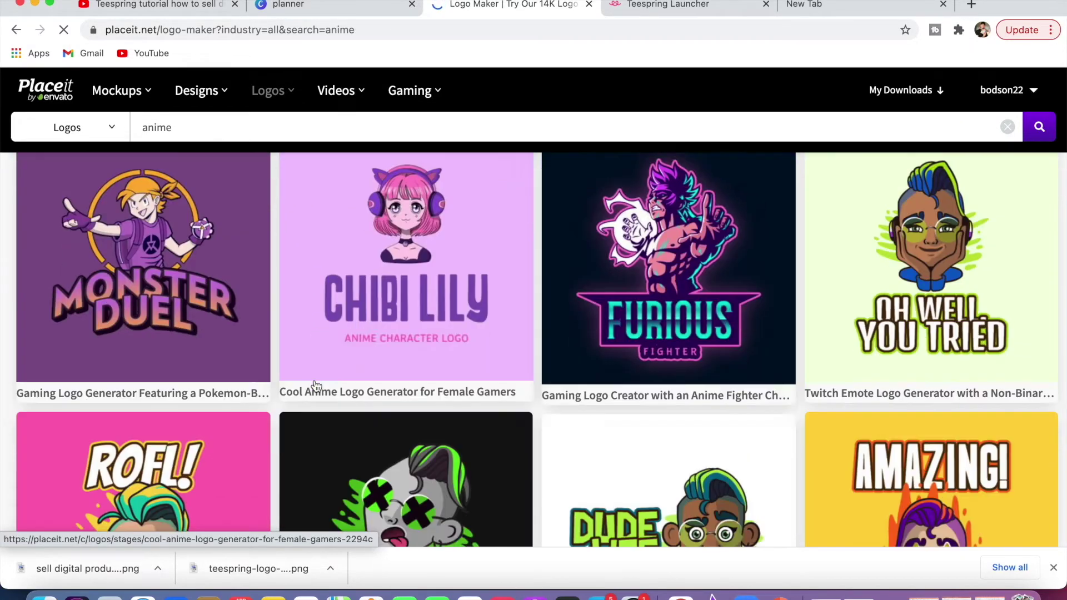
scroll(315, 384, "down", 4)
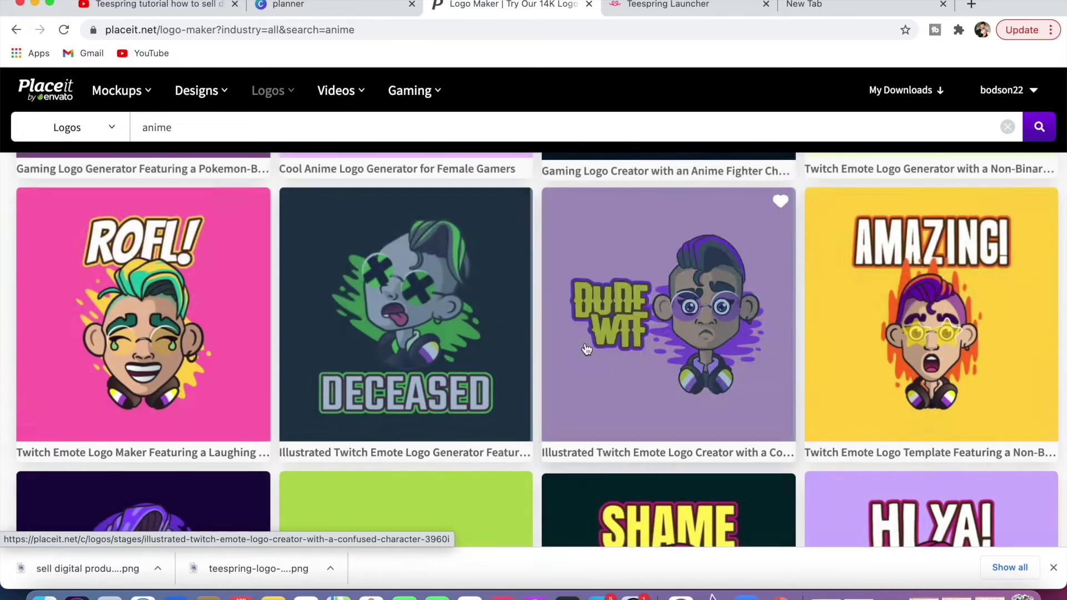
scroll(587, 349, "down", 7)
scroll(586, 349, "down", 2)
scroll(587, 349, "down", 1)
scroll(586, 348, "down", 5)
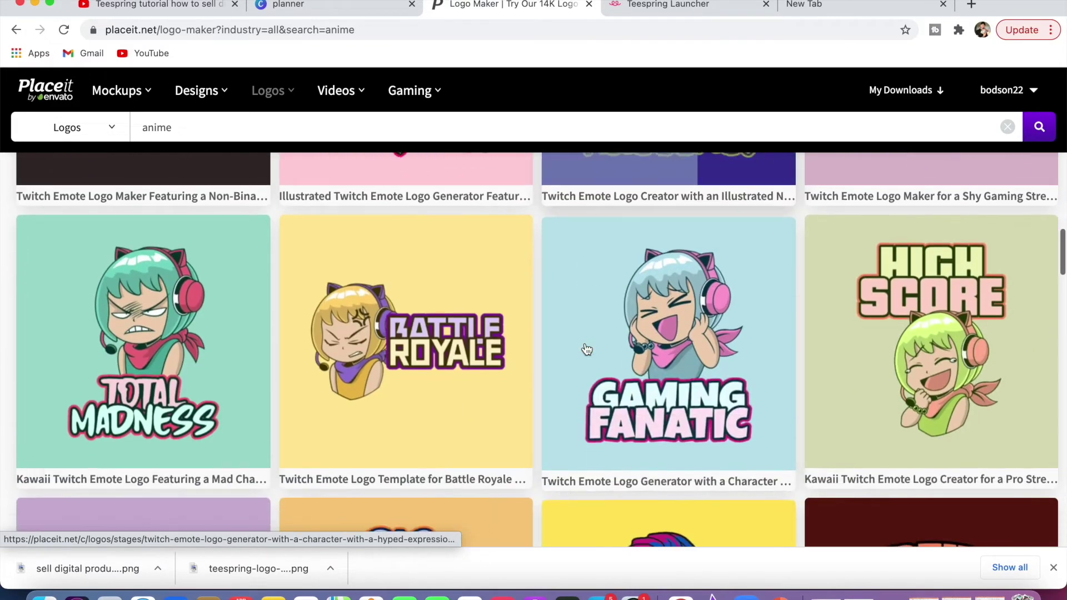
scroll(586, 348, "down", 1)
scroll(587, 348, "down", 4)
scroll(587, 348, "down", 4)
scroll(586, 349, "down", 2)
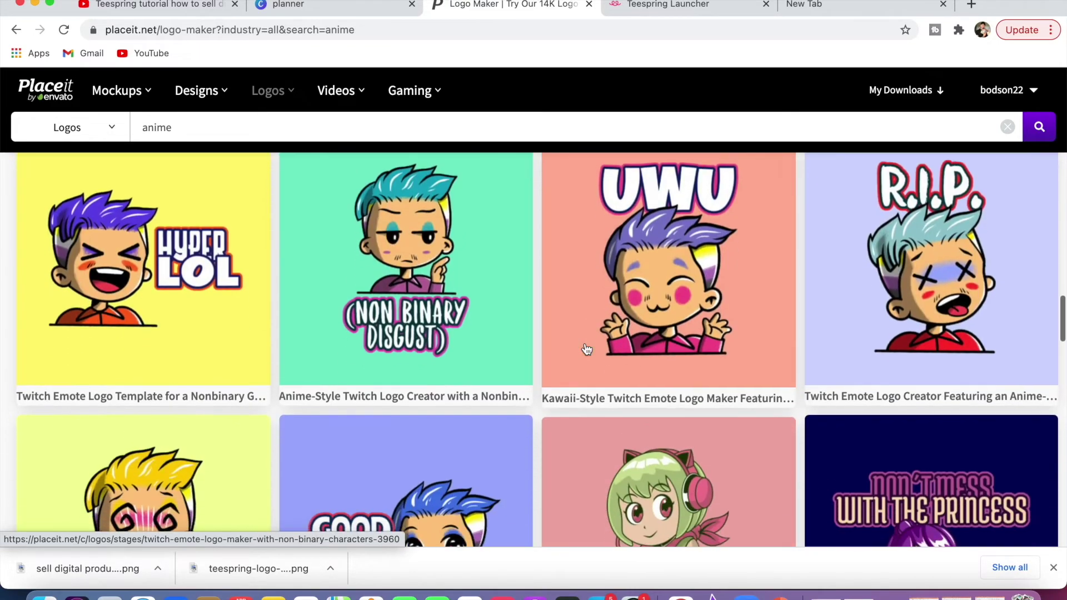
scroll(586, 349, "down", 4)
scroll(586, 349, "down", 4)
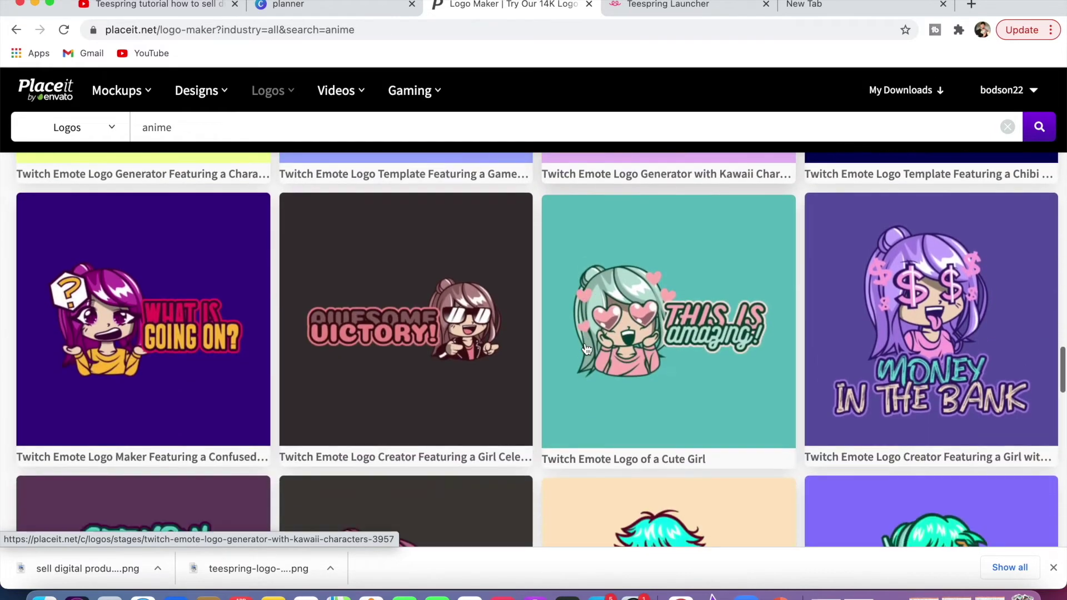
scroll(586, 348, "down", 1)
scroll(586, 349, "down", 4)
scroll(586, 348, "down", 1)
scroll(586, 349, "down", 5)
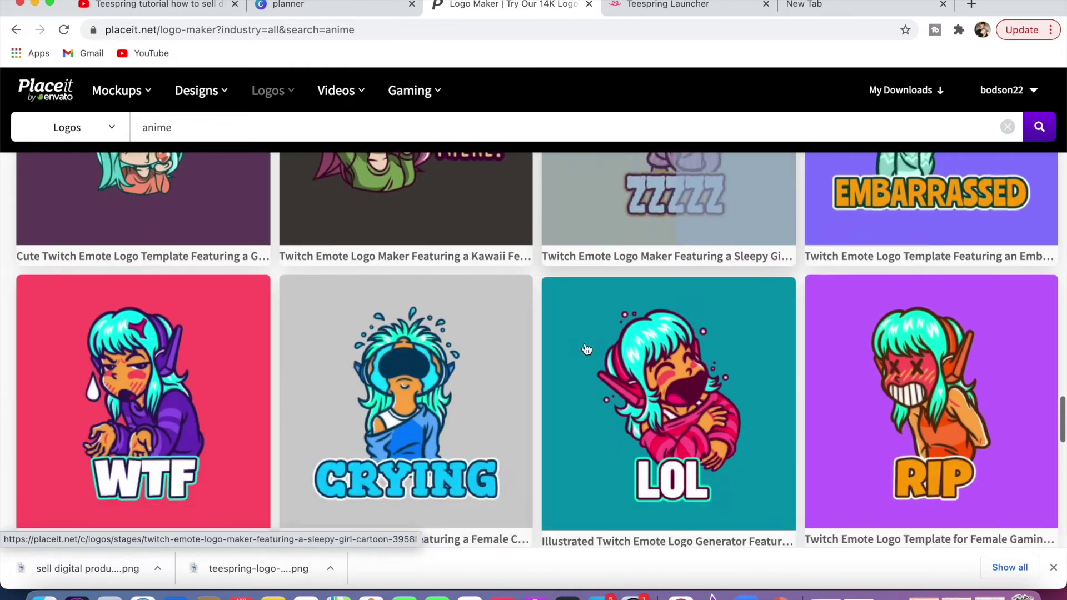
scroll(587, 348, "down", 1)
scroll(586, 348, "down", 3)
scroll(587, 348, "up", 12)
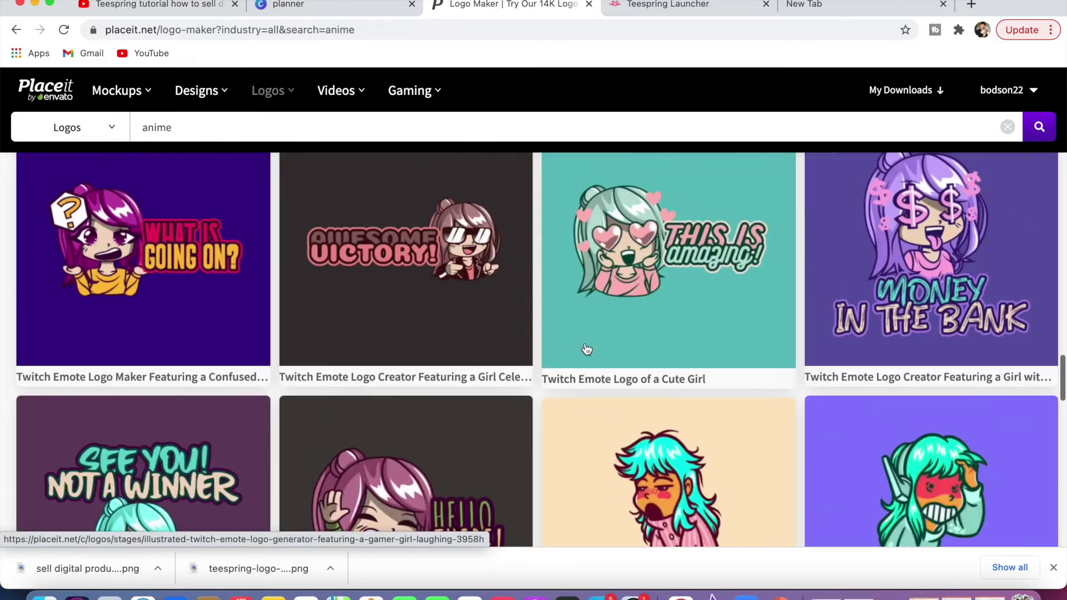
scroll(586, 349, "up", 3)
scroll(586, 348, "up", 9)
scroll(586, 348, "up", 6)
scroll(587, 348, "up", 1)
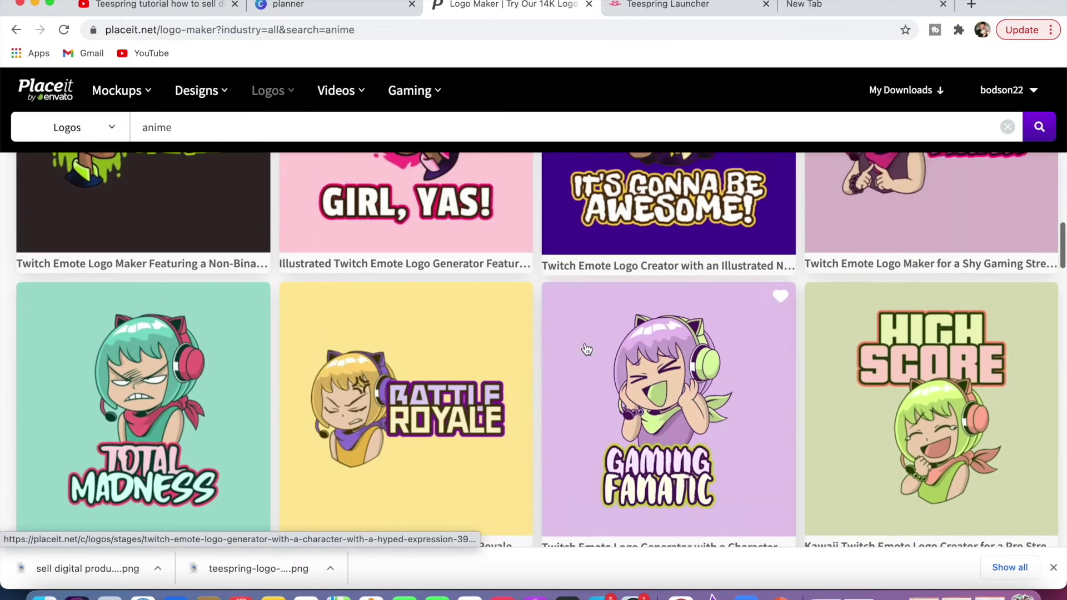
scroll(586, 349, "up", 4)
scroll(587, 348, "up", 1)
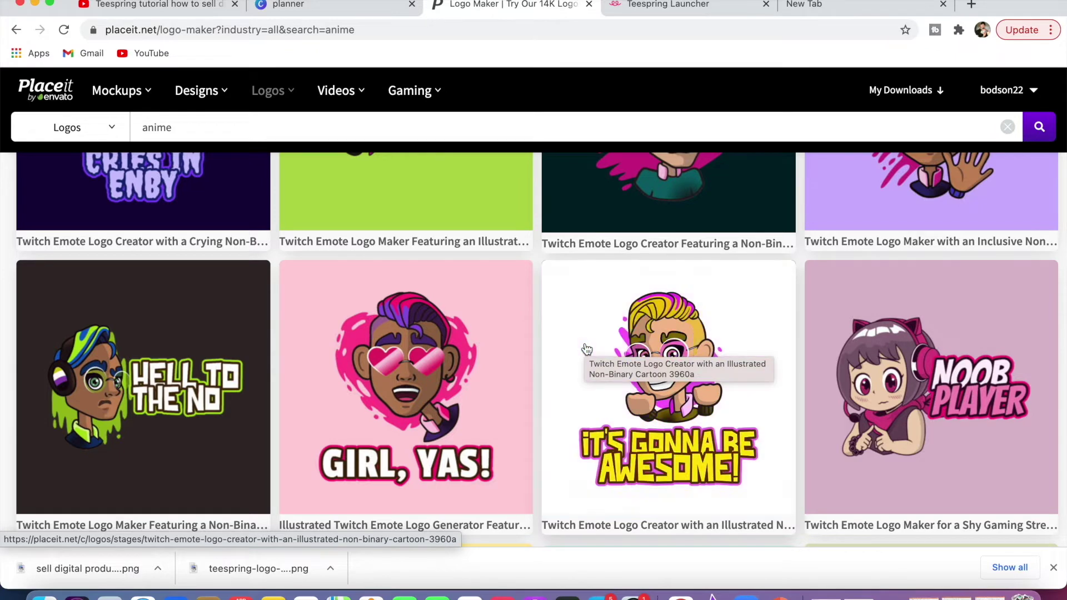
left_click(681, 5)
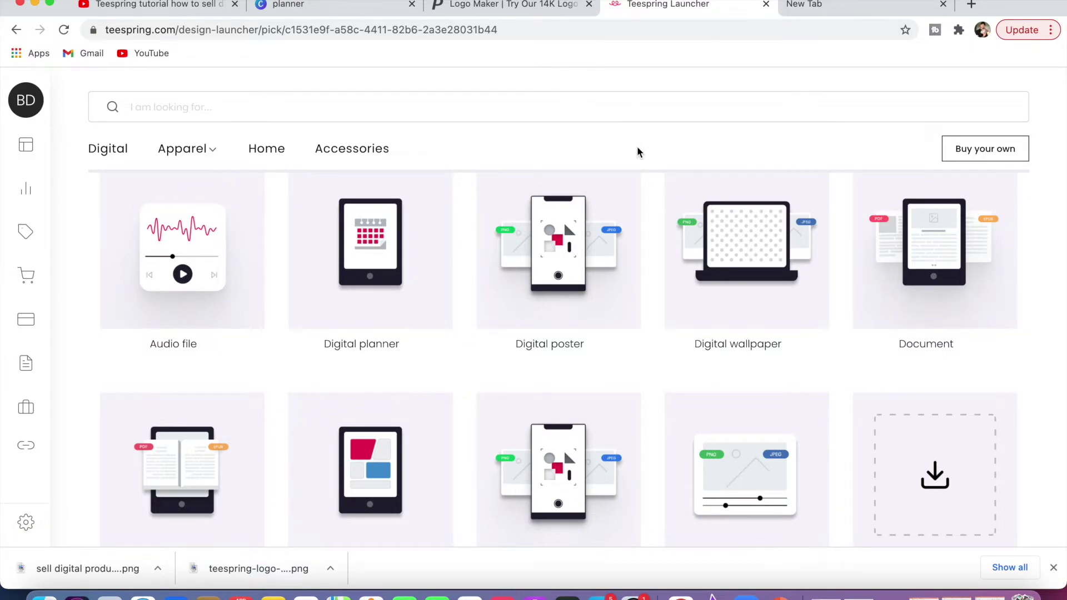
Go back to Placeit's anime logo results and scroll to the Furious Fighter and Chibi Lily cards.
left_click(512, 5)
scroll(489, 345, "up", 5)
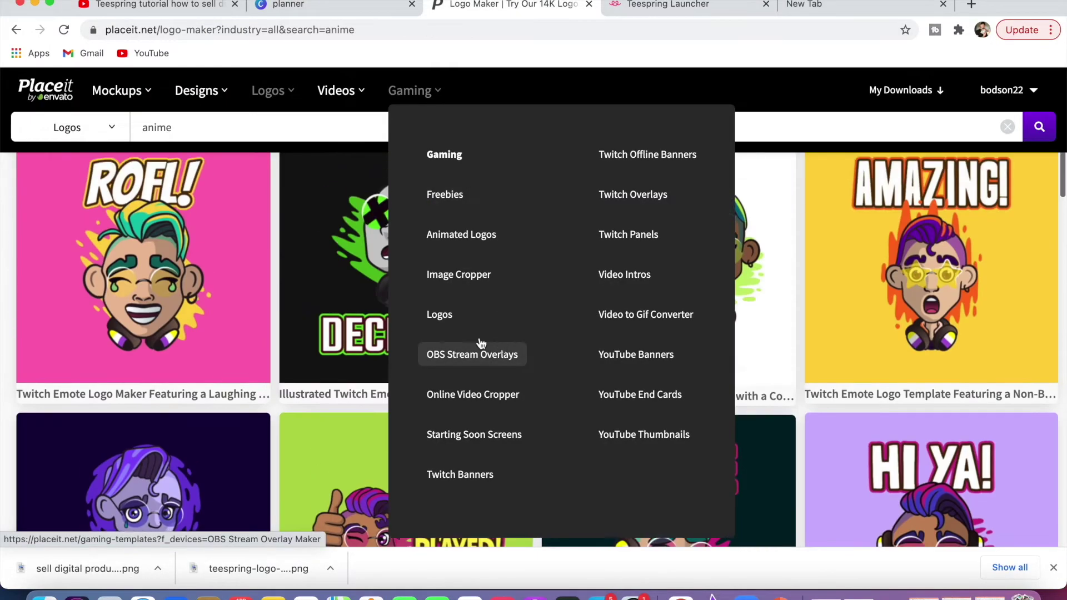
scroll(389, 327, "up", 5)
scroll(302, 313, "up", 5)
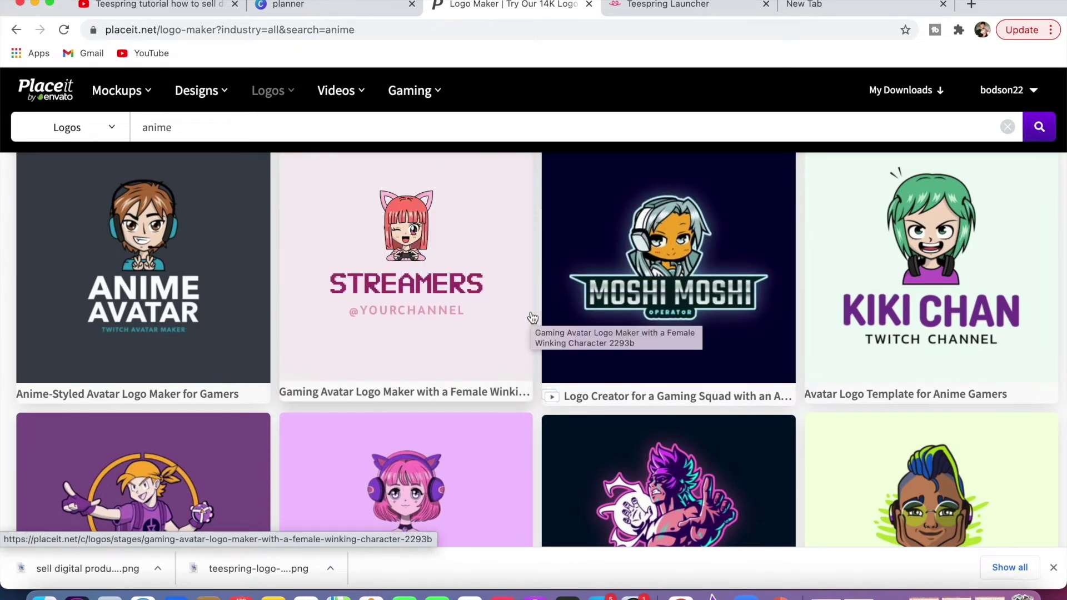
scroll(532, 318, "down", 2)
scroll(532, 317, "down", 5)
scroll(532, 318, "up", 2)
scroll(532, 317, "up", 1)
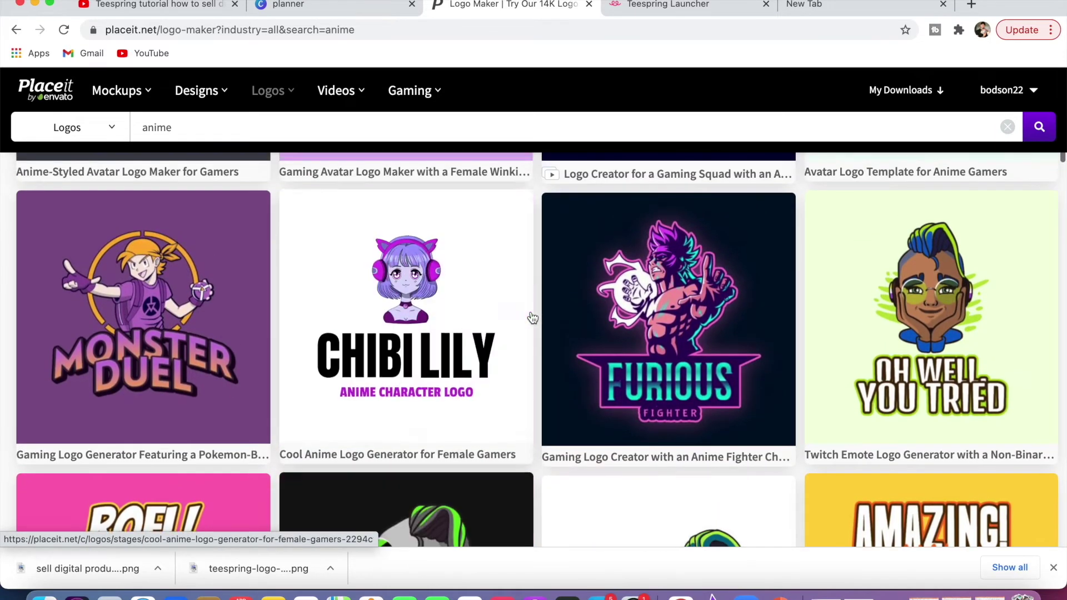
Open the Furious Fighter template and set its background colour to the transparent swatch.
left_click(639, 311)
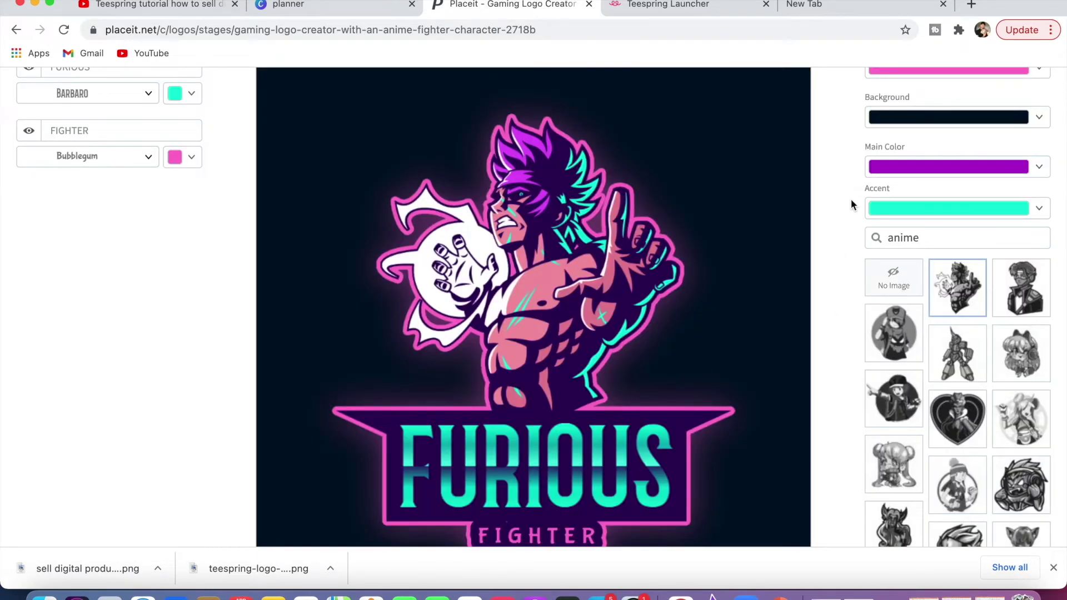
scroll(852, 203, "up", 1)
left_click(1040, 154)
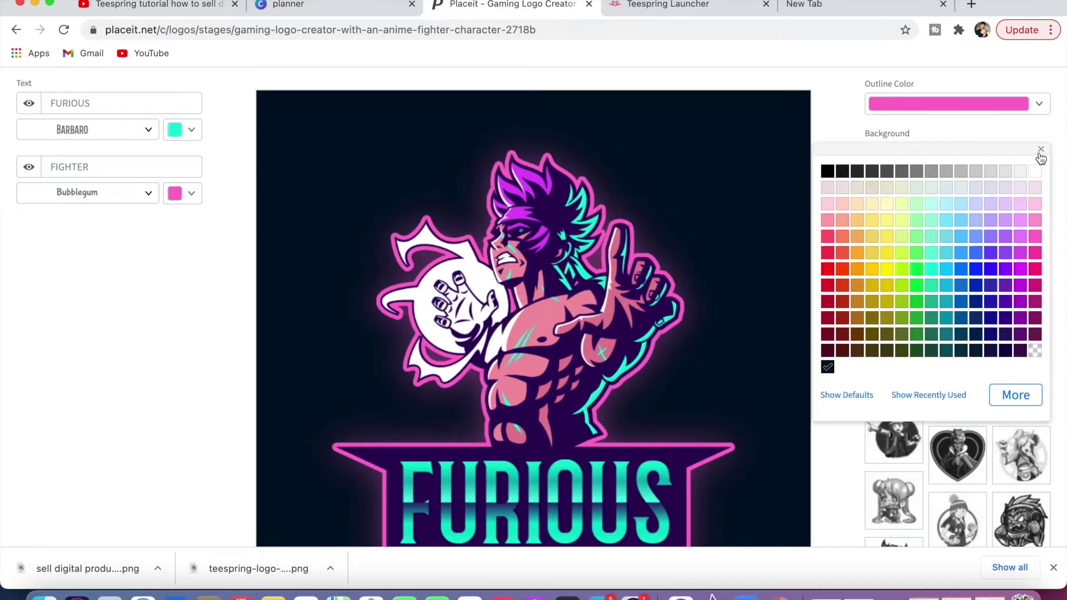
left_click(1036, 351)
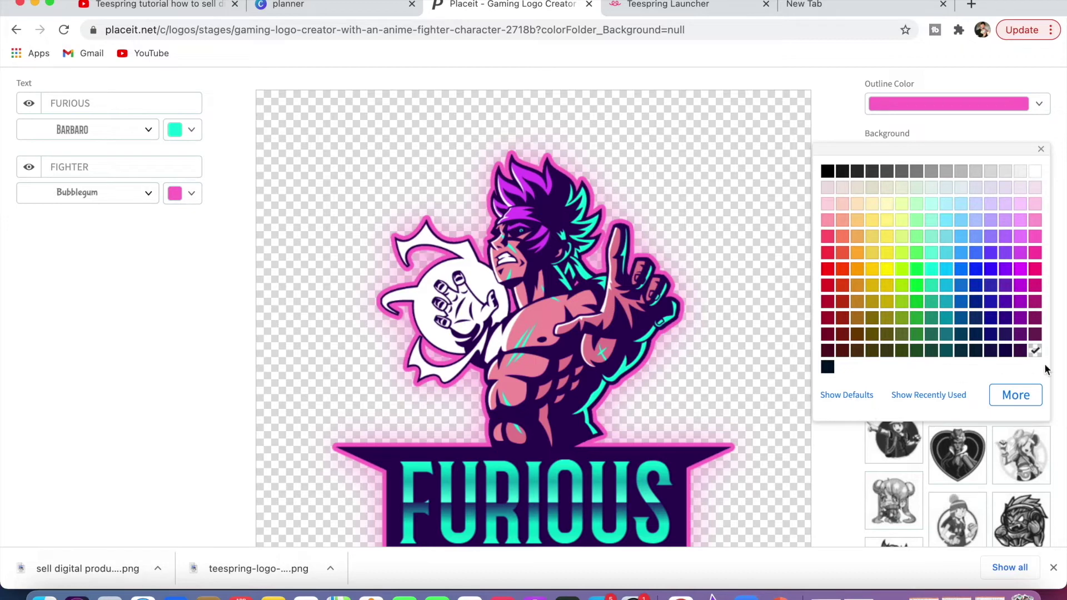
Close the background palette, browse the editor's options, then return to Teespring's digital product launcher.
left_click(844, 108)
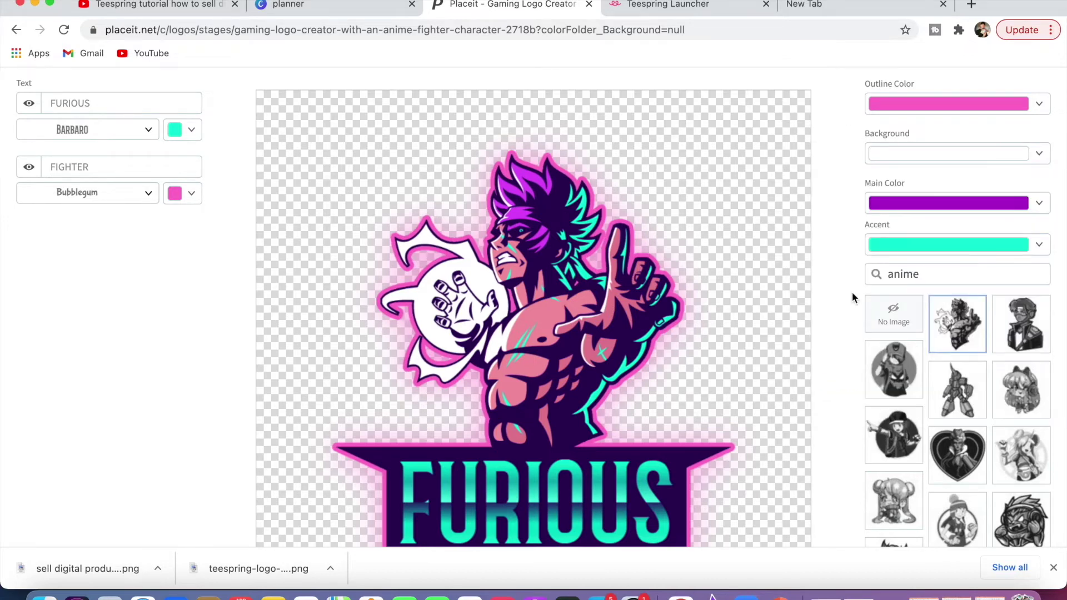
scroll(852, 292, "down", 5)
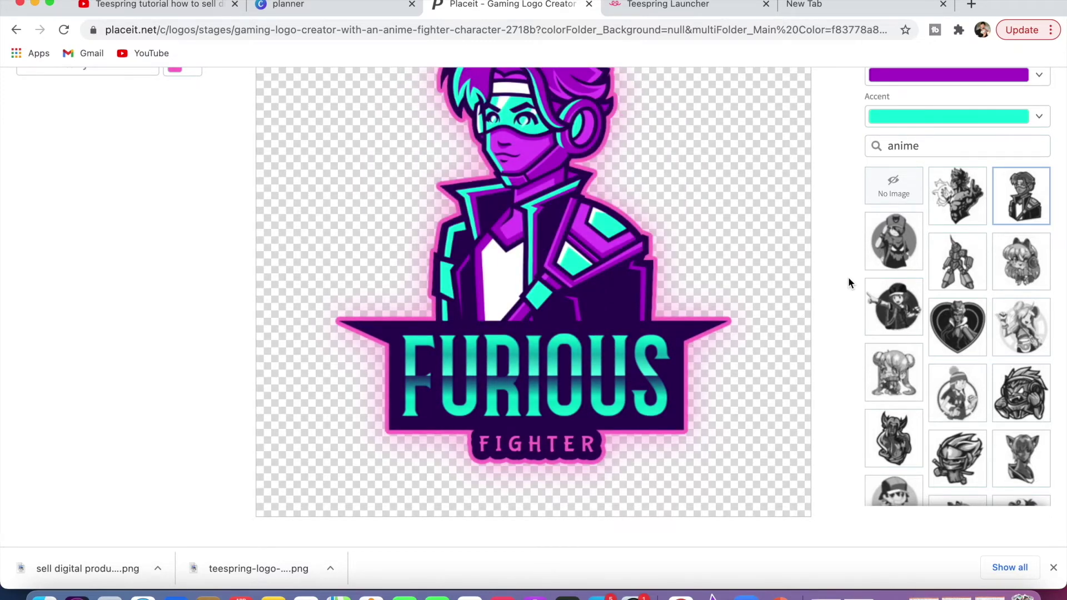
scroll(852, 242, "up", 3)
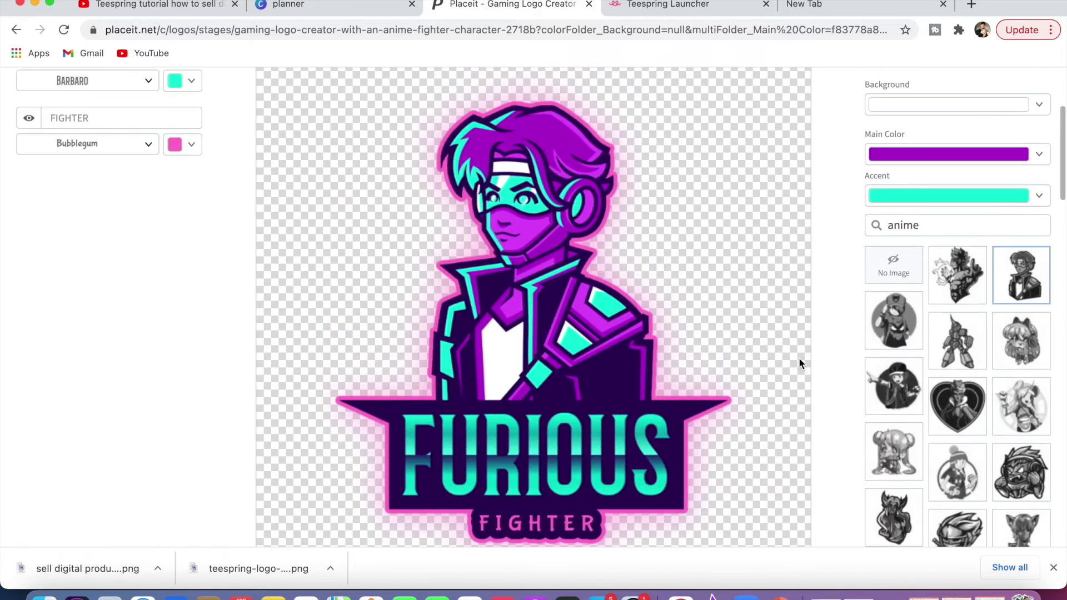
scroll(188, 240, "up", 2)
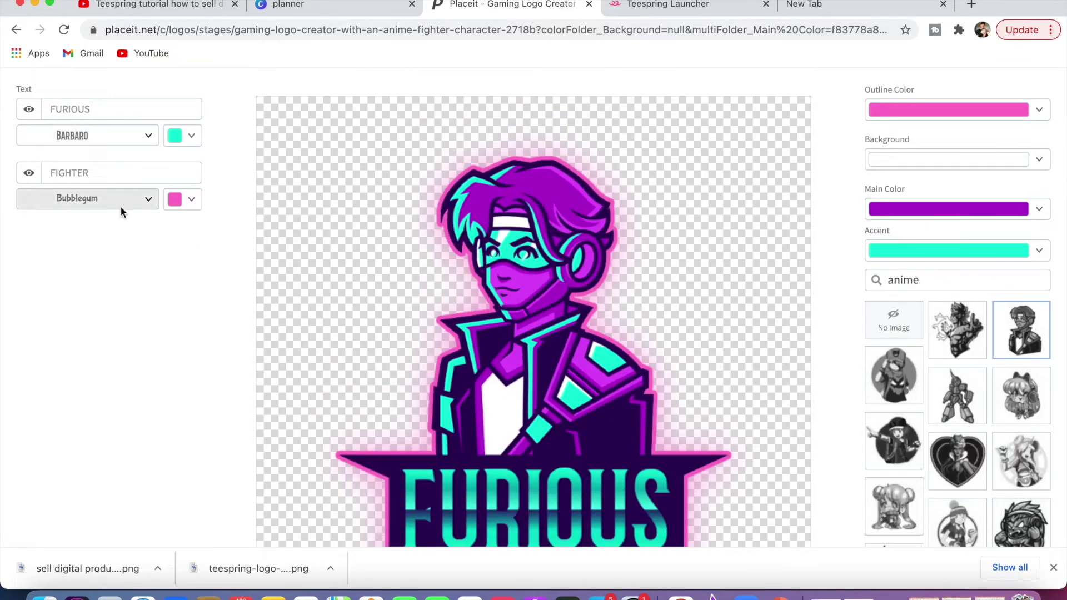
scroll(849, 374, "down", 3)
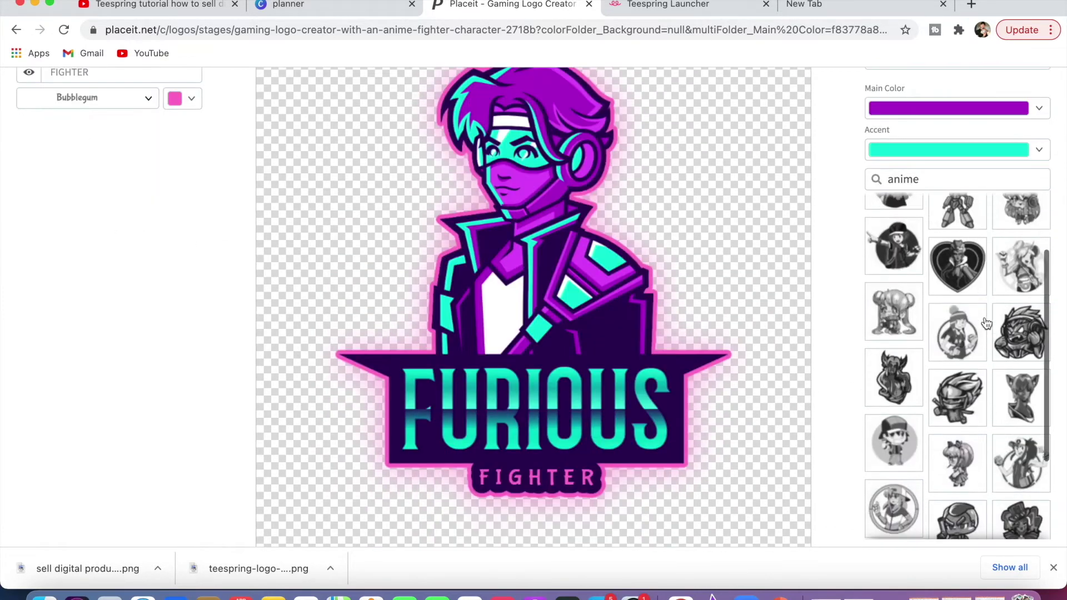
scroll(987, 324, "up", 1)
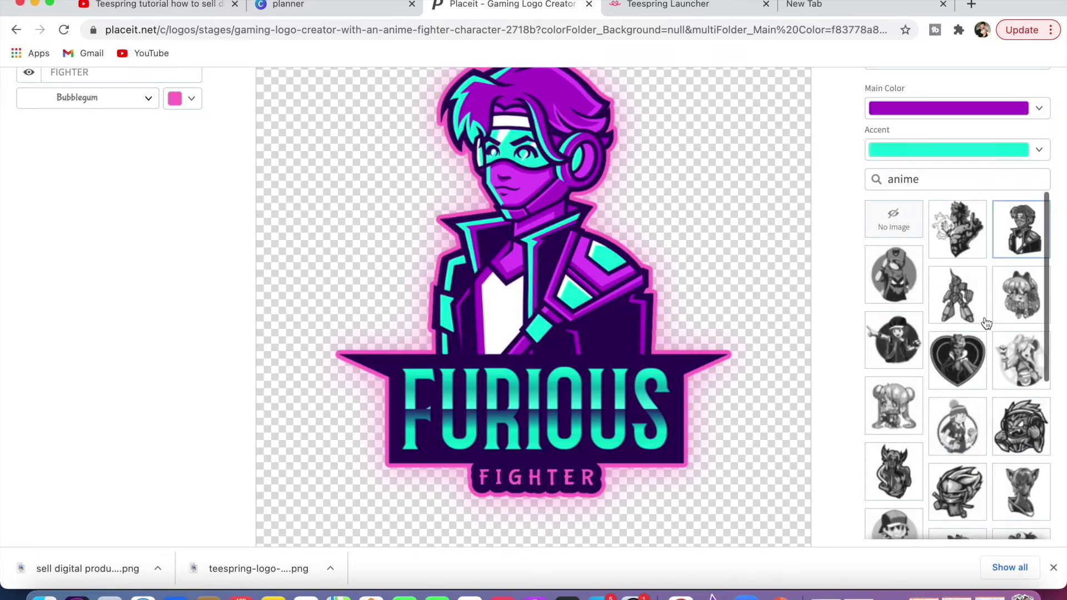
left_click(713, 3)
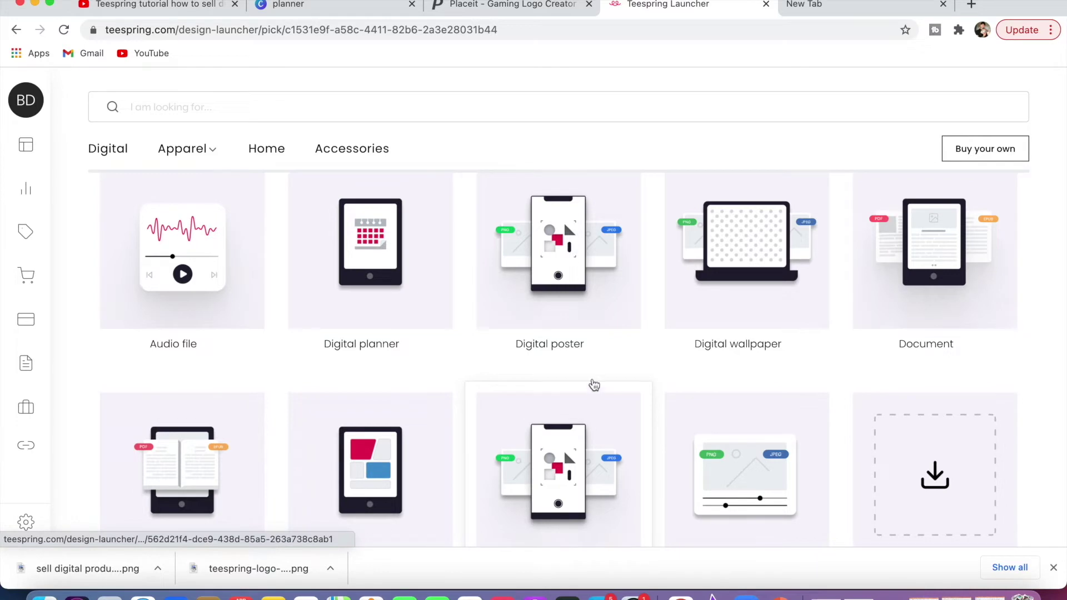
mouse_move(935, 275)
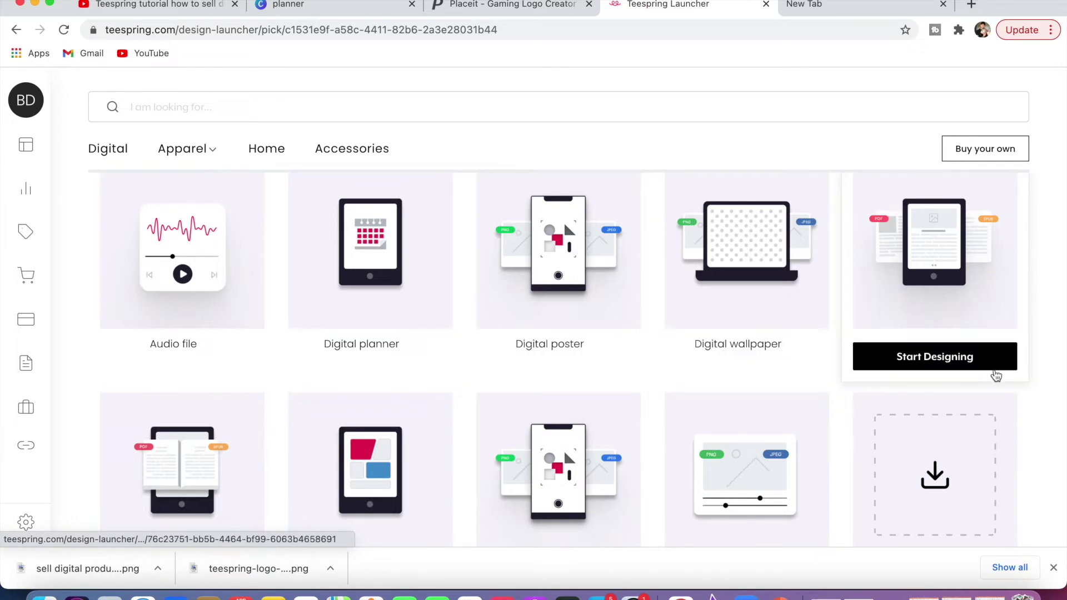
Look through Teespring's digital product types like Digital poster, then return to the Placeit editor.
scroll(398, 321, "down", 2)
scroll(650, 284, "up", 5)
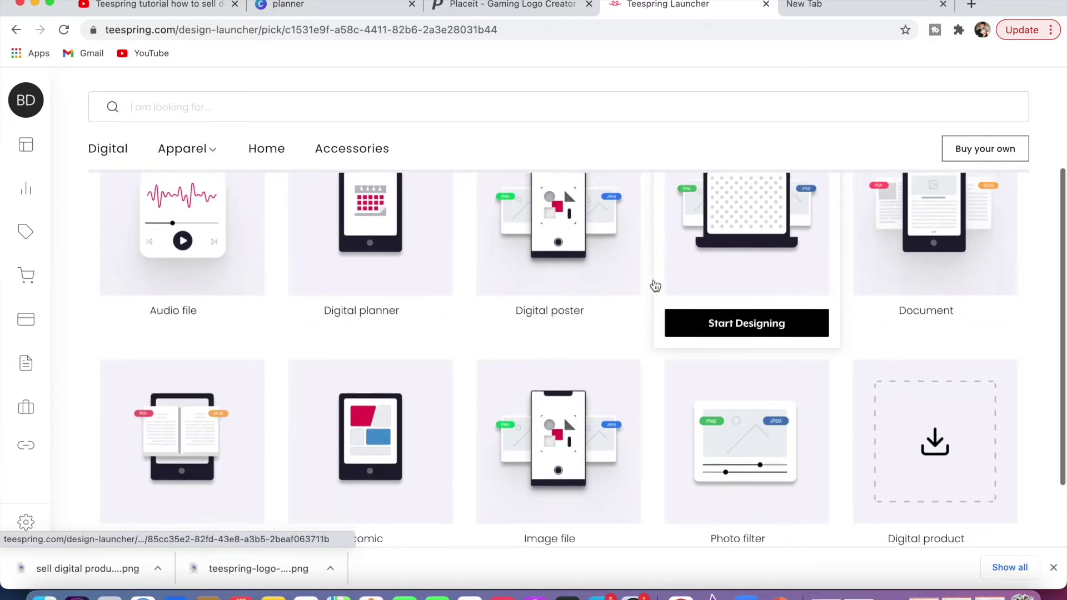
scroll(639, 233, "down", 5)
scroll(642, 240, "down", 1)
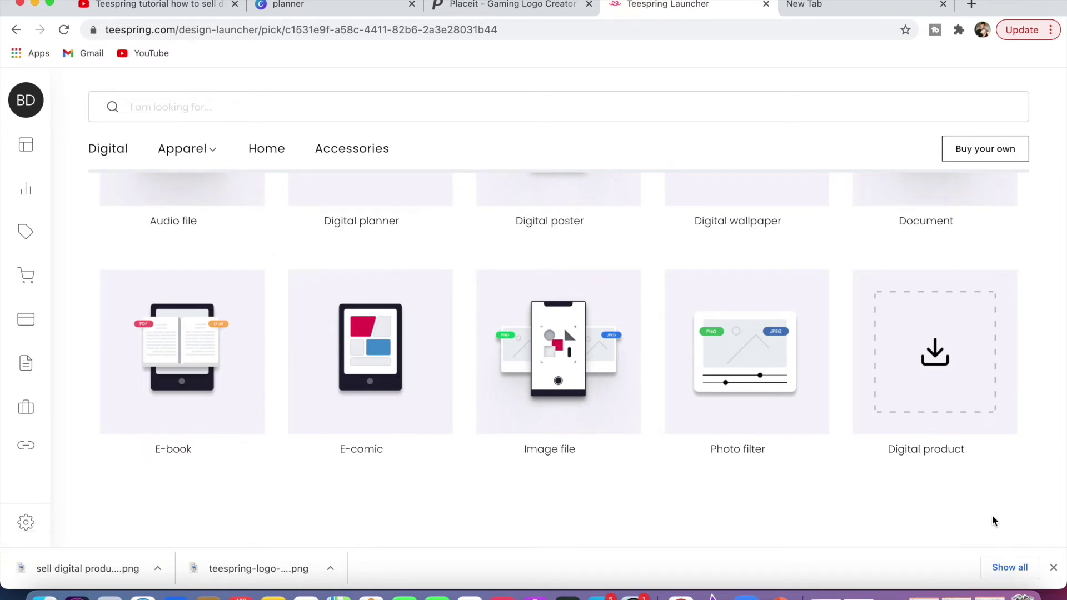
scroll(1057, 374, "up", 1)
scroll(1048, 369, "up", 4)
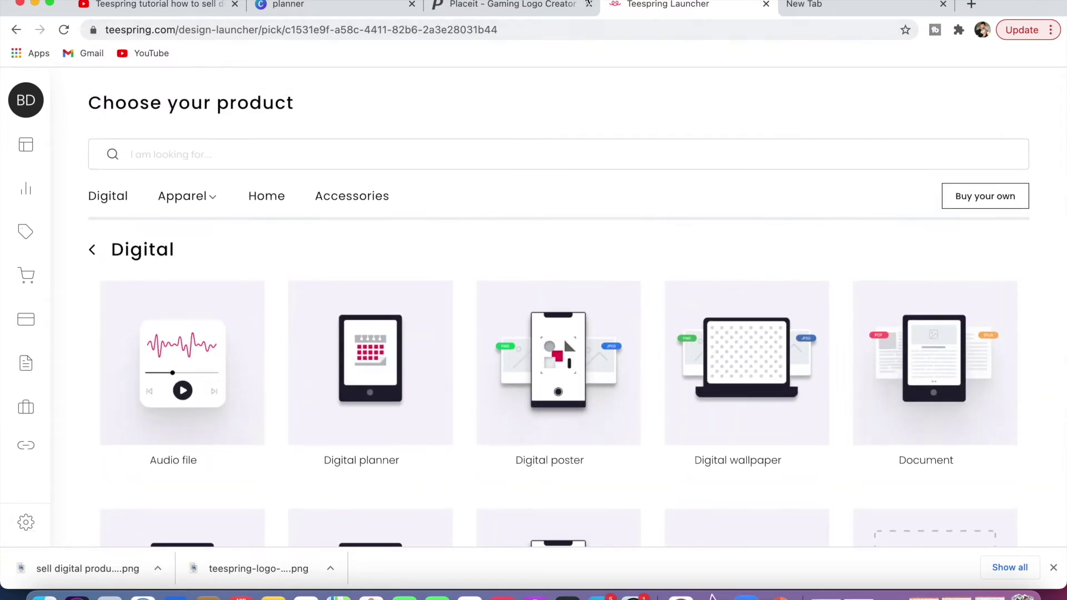
left_click(552, 7)
scroll(245, 322, "up", 1)
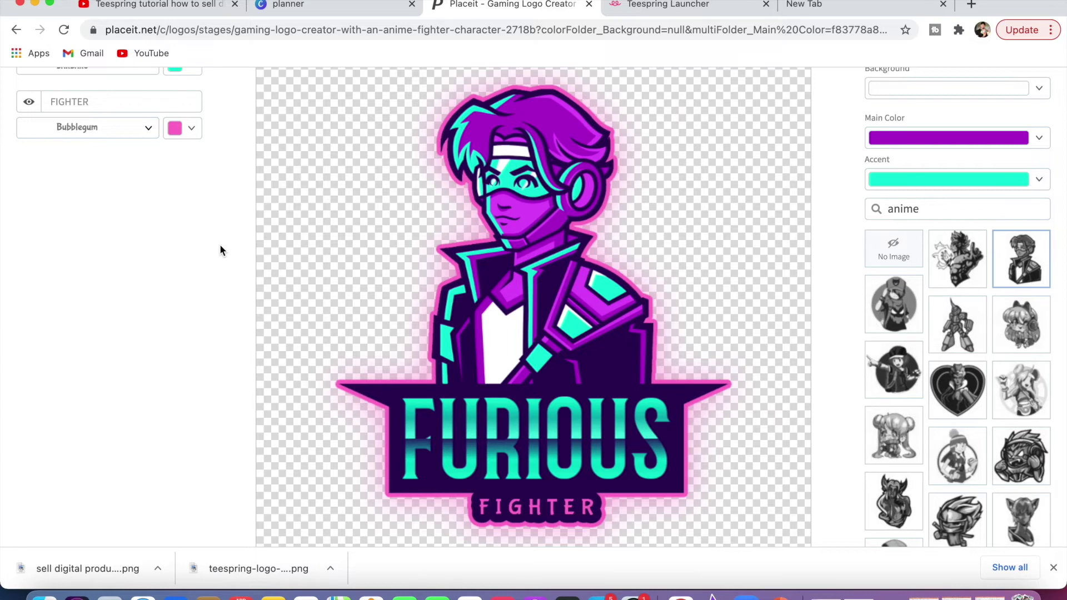
key("super+bracketleft")
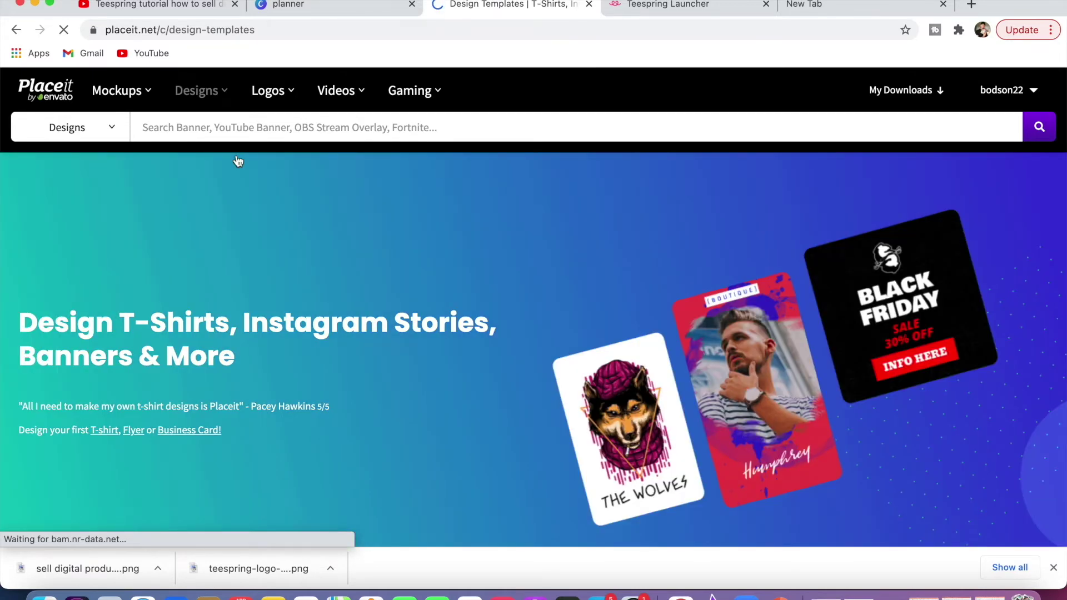
scroll(448, 275, "down", 5)
scroll(448, 275, "down", 2)
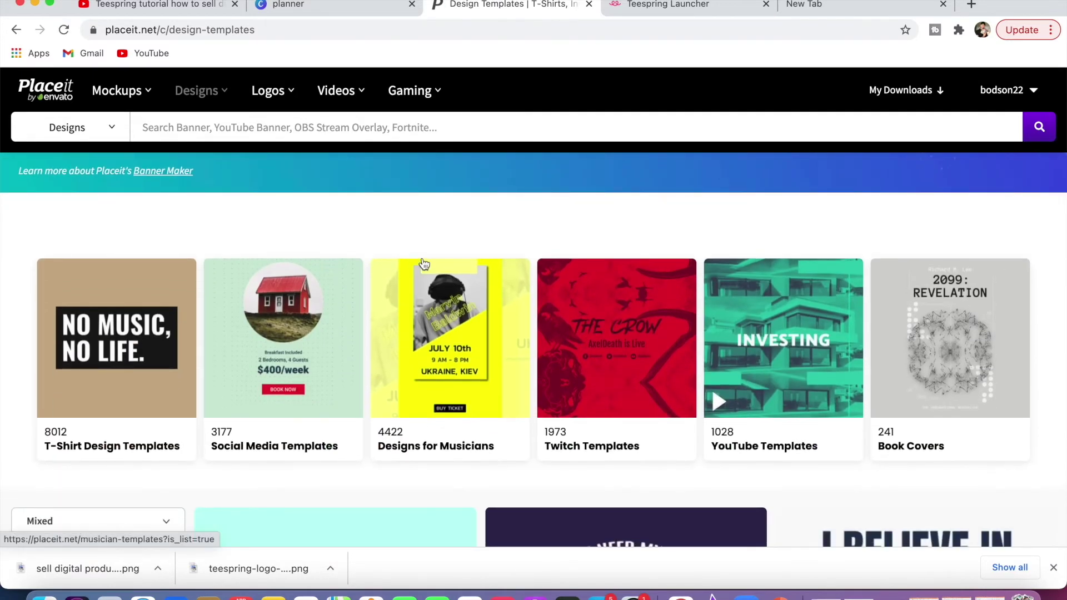
scroll(405, 235, "down", 5)
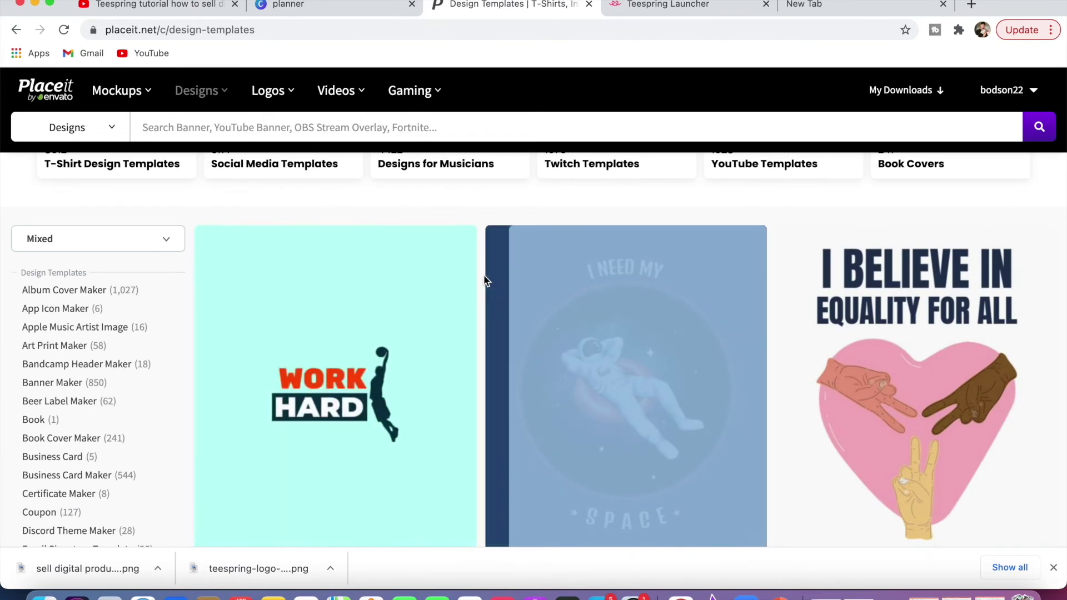
scroll(485, 280, "down", 4)
scroll(485, 280, "down", 2)
scroll(484, 280, "down", 3)
scroll(485, 280, "down", 2)
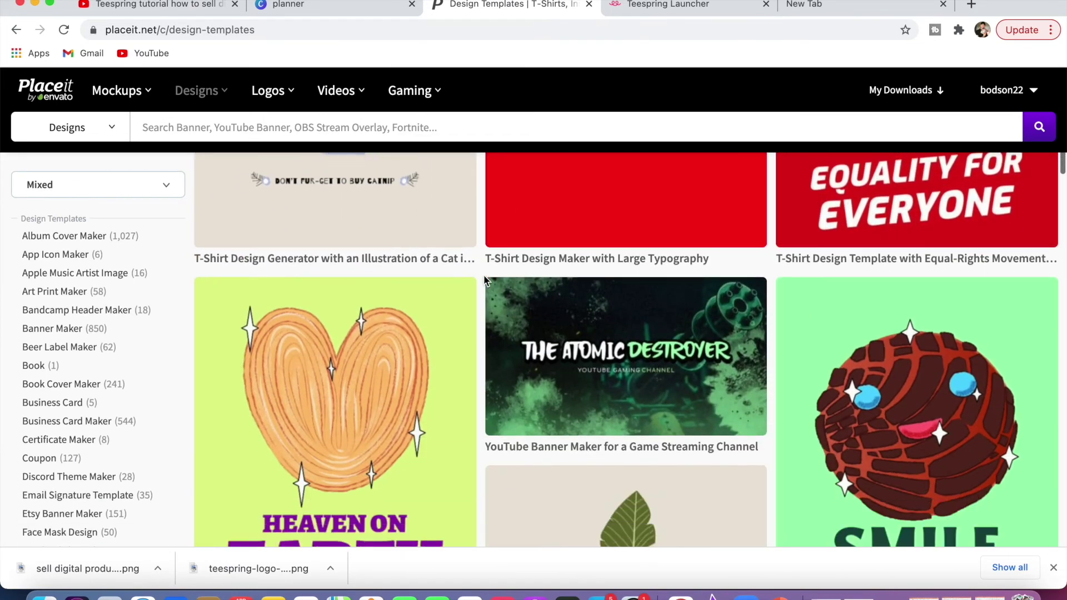
scroll(485, 280, "down", 2)
scroll(484, 279, "down", 5)
scroll(485, 279, "down", 3)
scroll(485, 280, "down", 4)
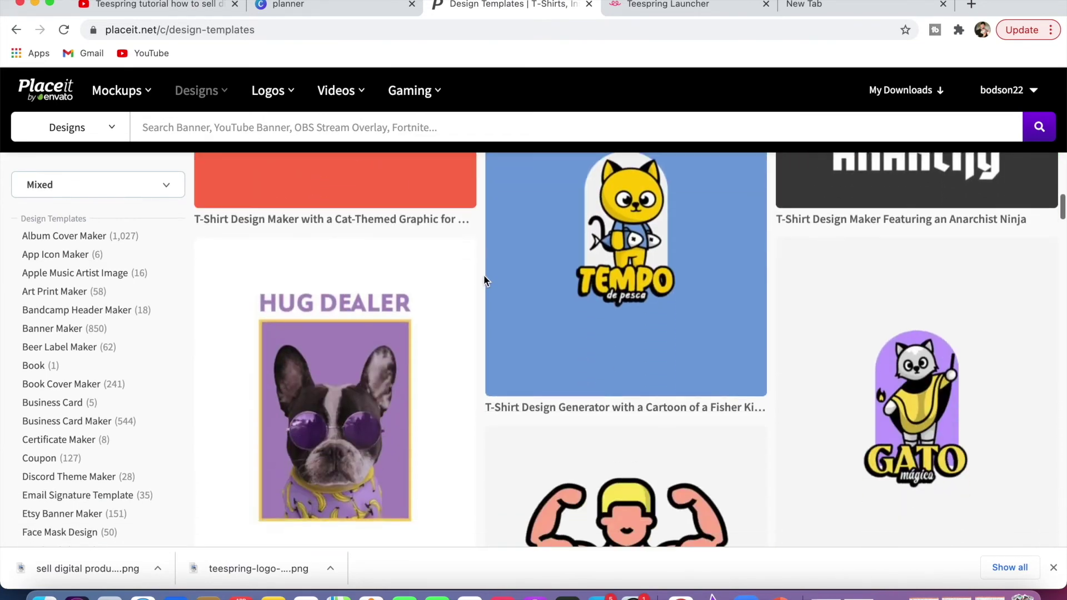
scroll(484, 279, "down", 1)
scroll(484, 279, "down", 6)
scroll(484, 280, "down", 2)
scroll(485, 280, "down", 3)
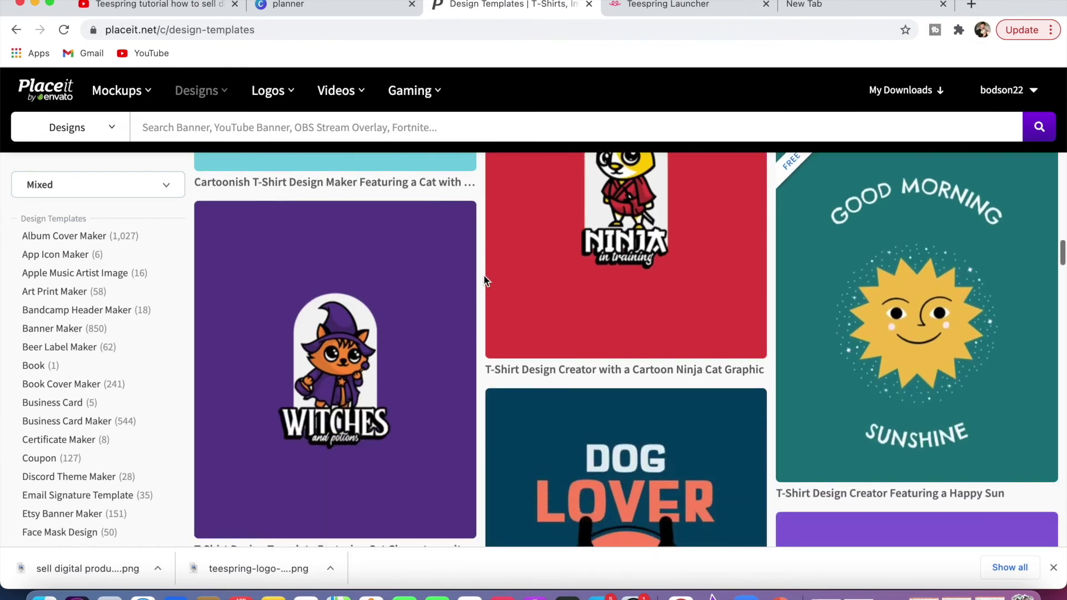
scroll(484, 280, "down", 2)
scroll(484, 280, "down", 5)
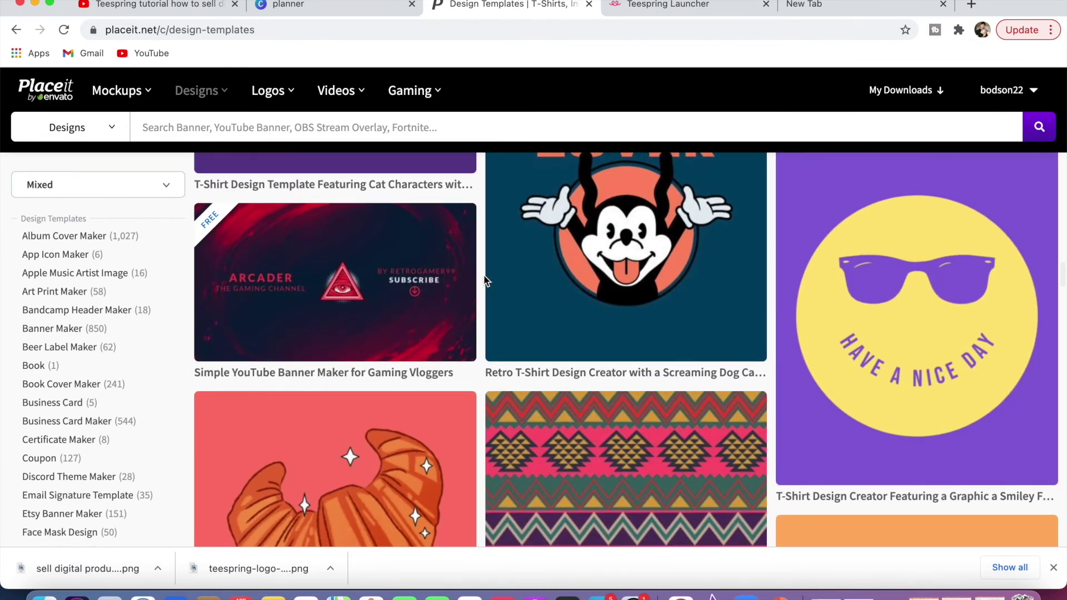
scroll(485, 280, "down", 6)
scroll(485, 279, "down", 3)
scroll(485, 279, "down", 4)
scroll(484, 280, "down", 3)
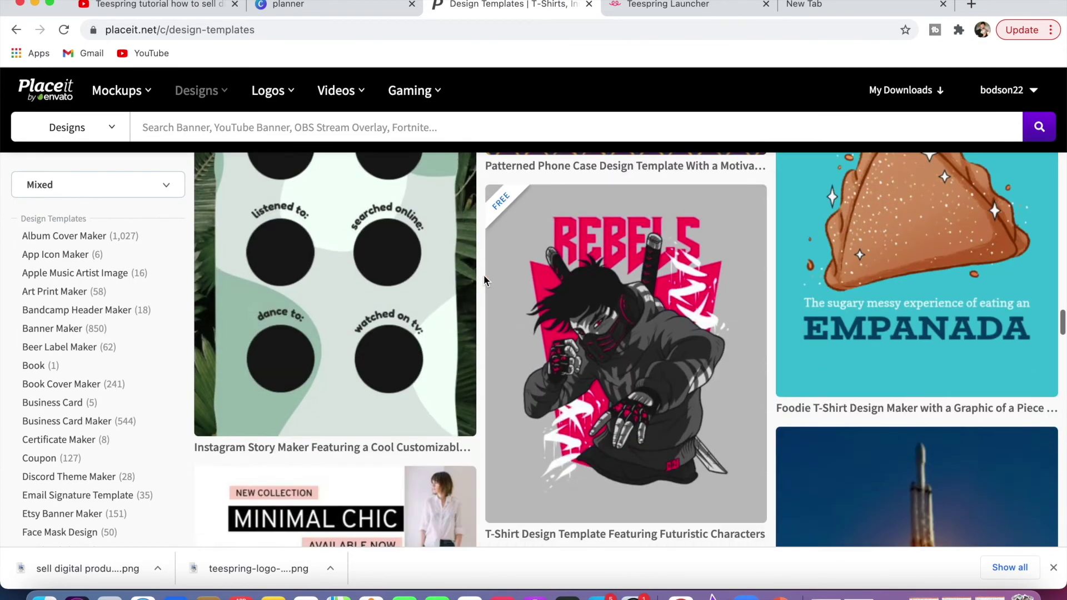
scroll(483, 279, "down", 3)
scroll(484, 279, "down", 4)
scroll(483, 279, "down", 3)
scroll(484, 280, "down", 3)
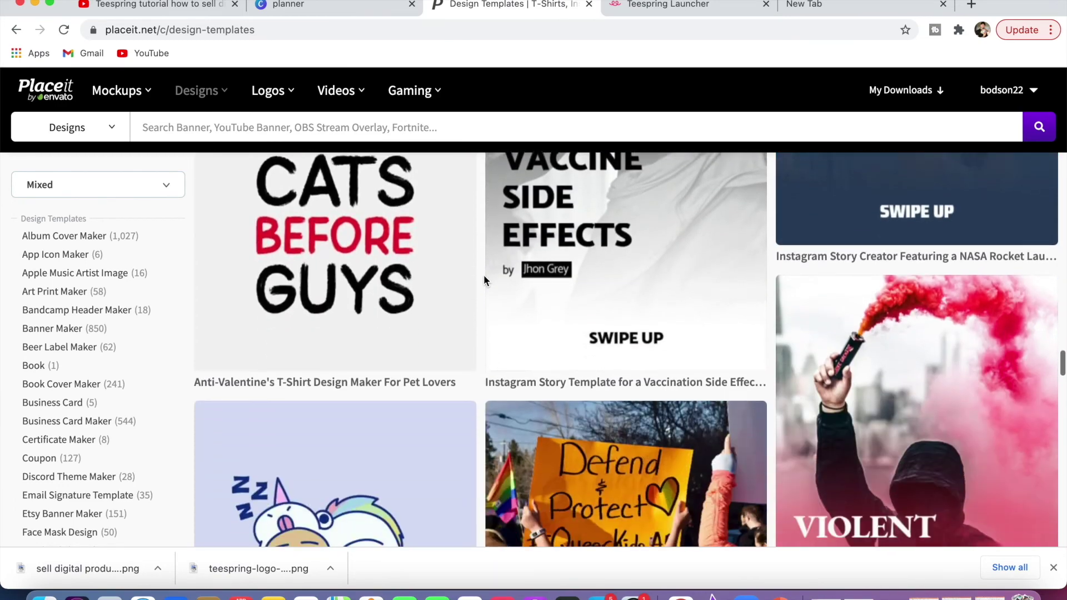
scroll(484, 280, "down", 1)
scroll(483, 280, "down", 3)
scroll(484, 279, "down", 3)
scroll(484, 280, "down", 5)
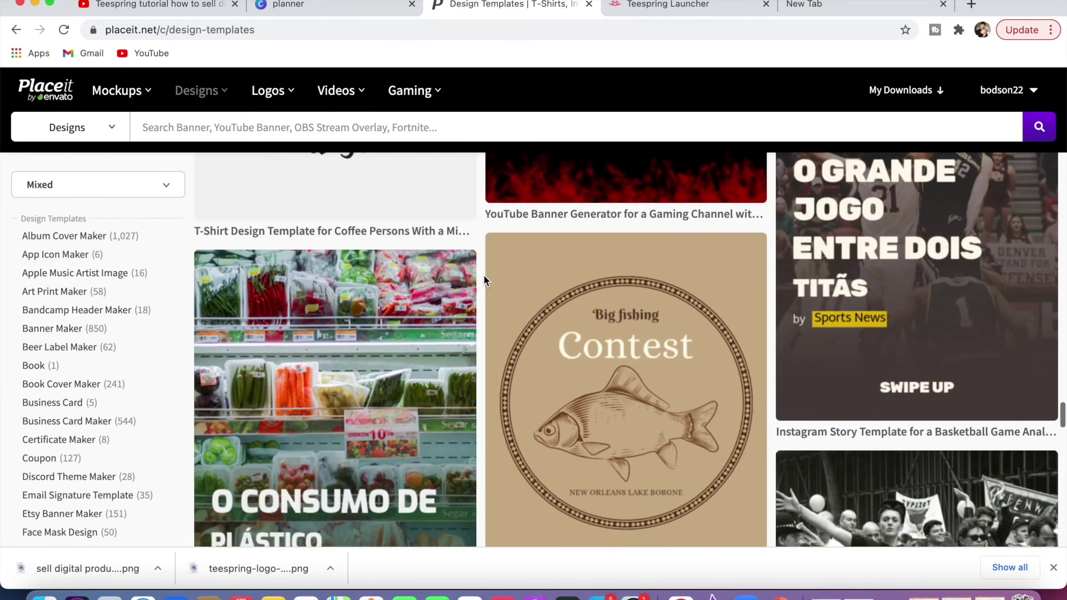
scroll(484, 275, "down", 1)
scroll(484, 276, "down", 5)
scroll(484, 275, "down", 3)
scroll(484, 276, "down", 4)
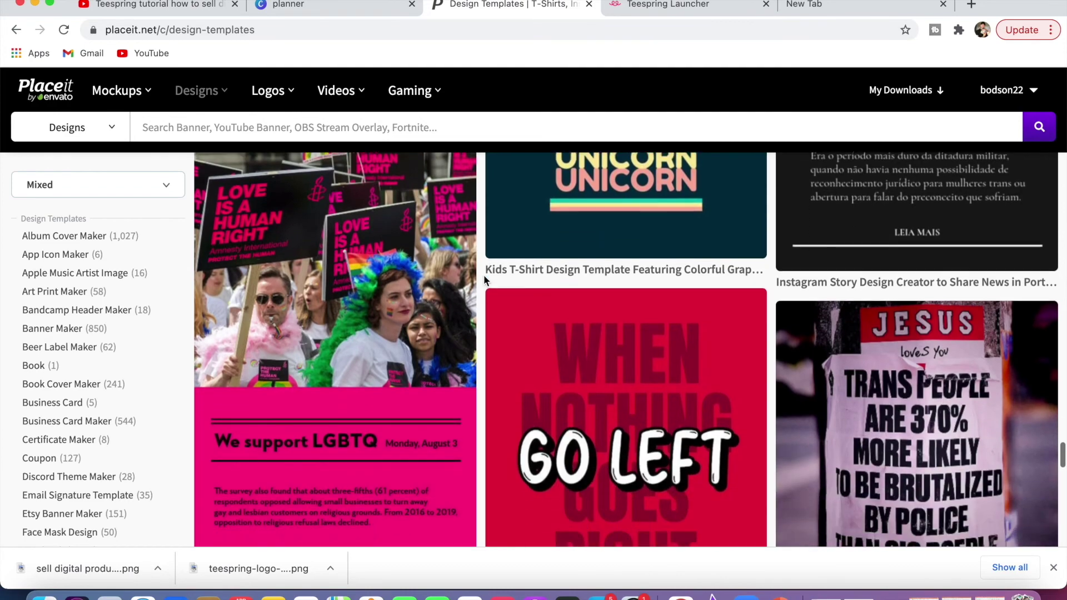
scroll(484, 278, "down", 1)
scroll(484, 278, "up", 3)
scroll(483, 278, "up", 2)
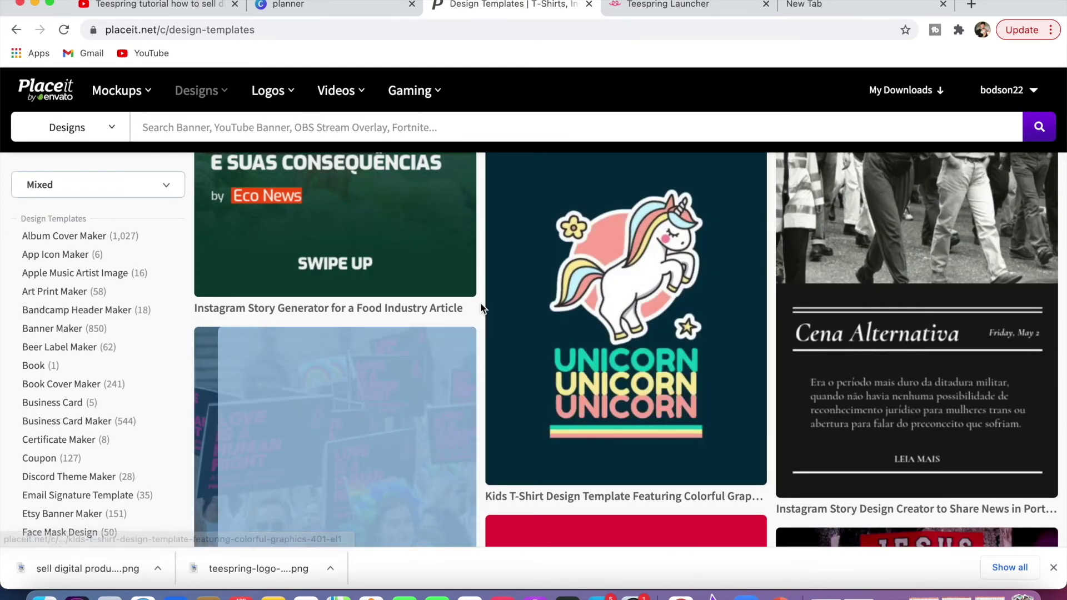
mouse_move(625, 334)
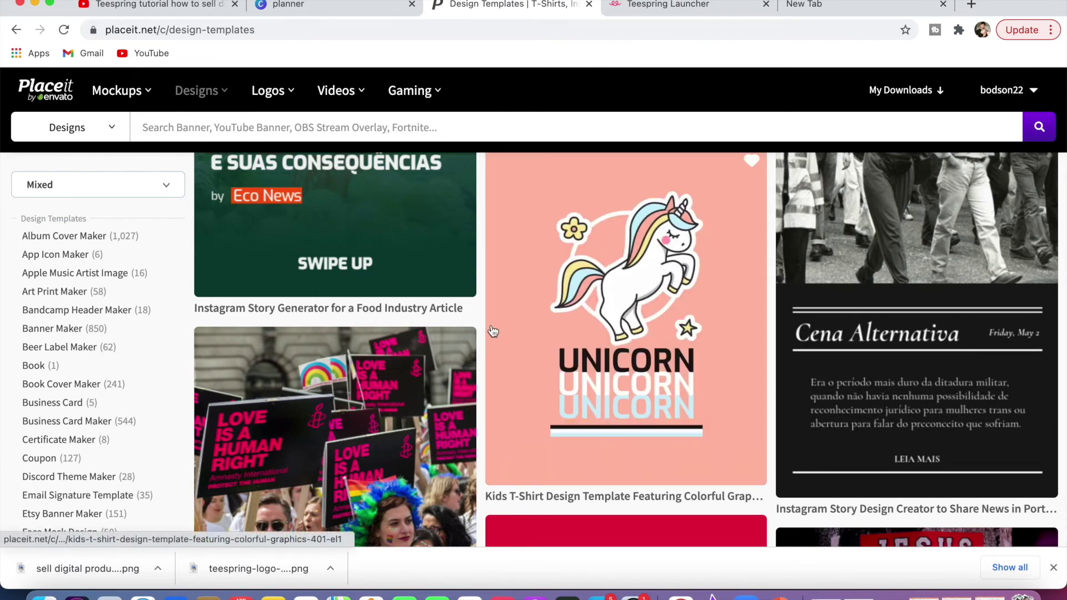
mouse_move(335, 429)
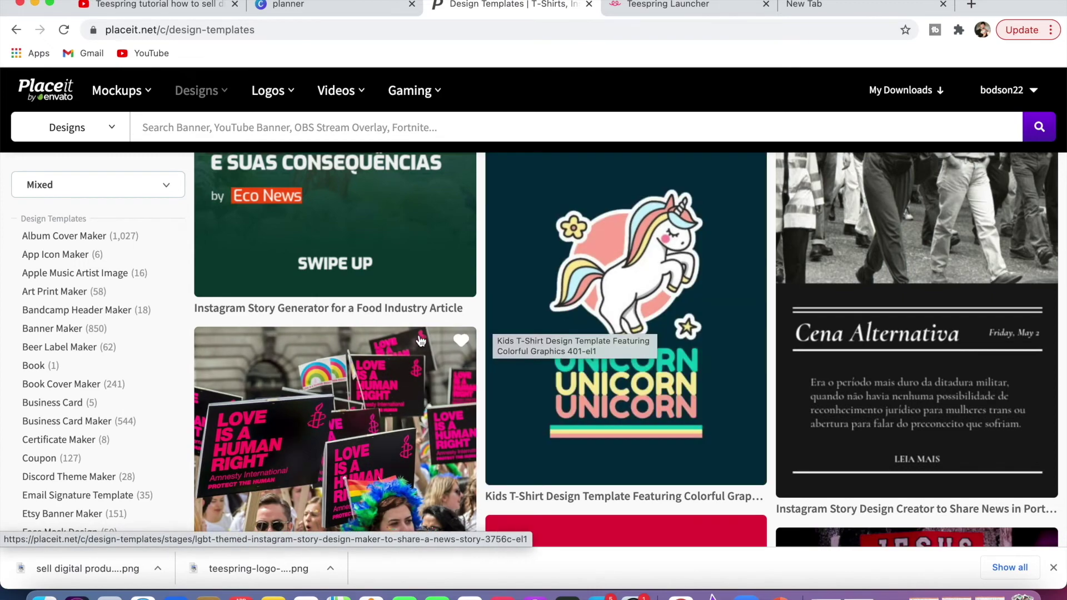
scroll(478, 389, "down", 20)
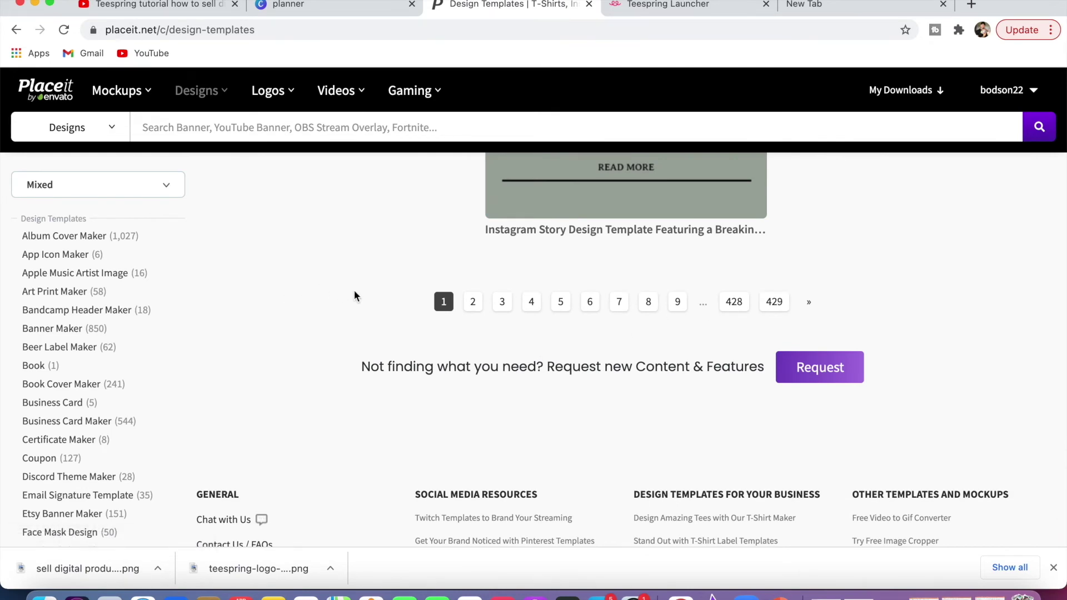
scroll(384, 264, "up", 2)
scroll(412, 239, "up", 10)
scroll(533, 250, "up", 5)
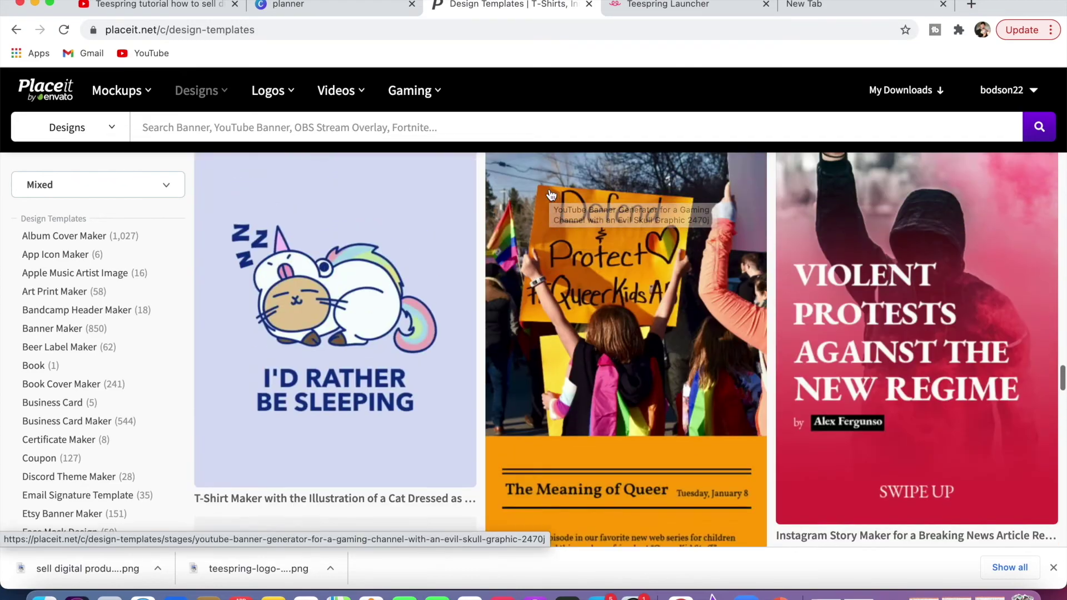
scroll(523, 289, "up", 5)
scroll(511, 323, "up", 3)
scroll(503, 343, "up", 1)
scroll(503, 343, "down", 10)
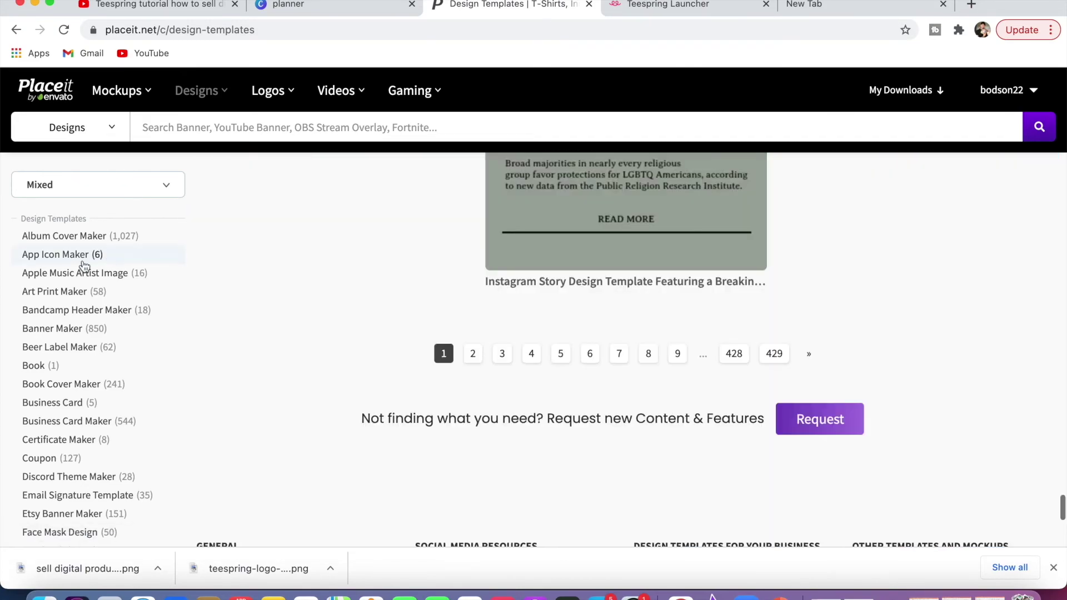
scroll(78, 341, "down", 3)
scroll(78, 342, "down", 1)
scroll(79, 342, "down", 2)
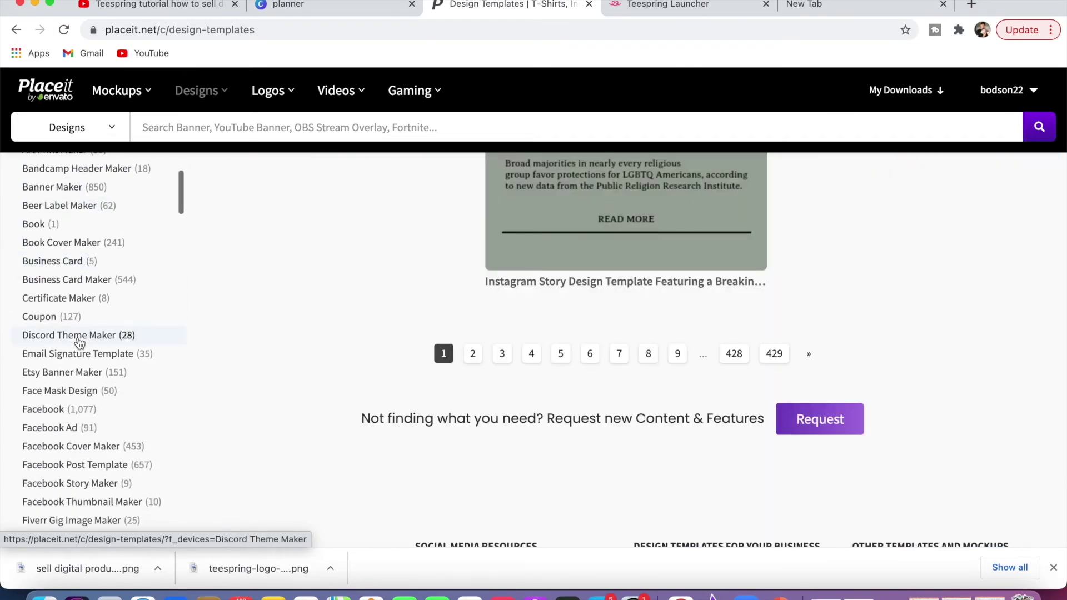
scroll(79, 341, "down", 4)
scroll(80, 342, "down", 2)
scroll(80, 342, "down", 1)
scroll(79, 342, "down", 4)
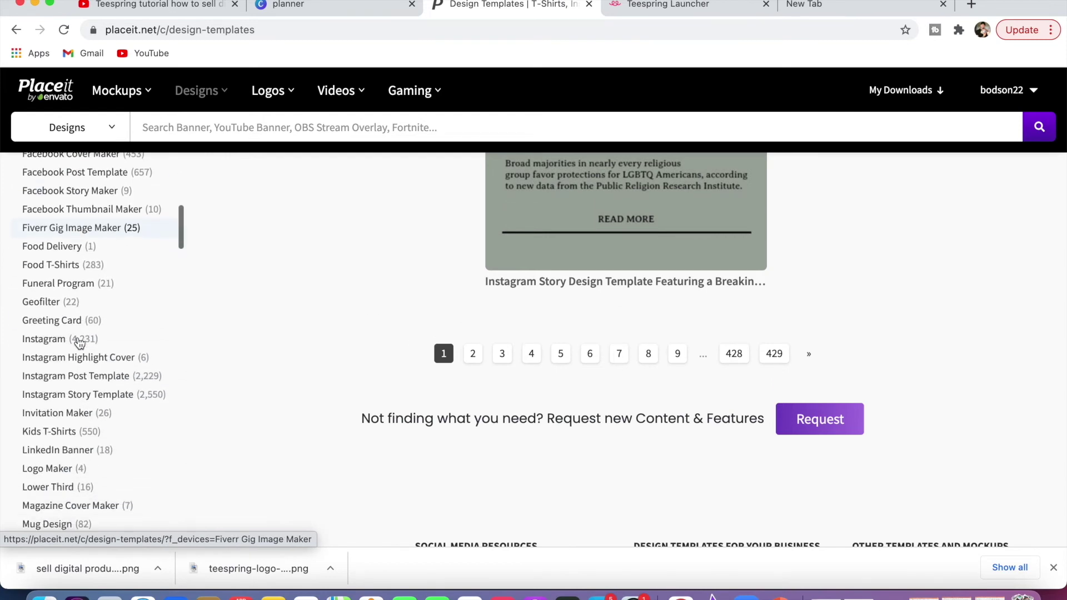
scroll(80, 343, "down", 3)
scroll(80, 343, "down", 6)
scroll(80, 343, "down", 3)
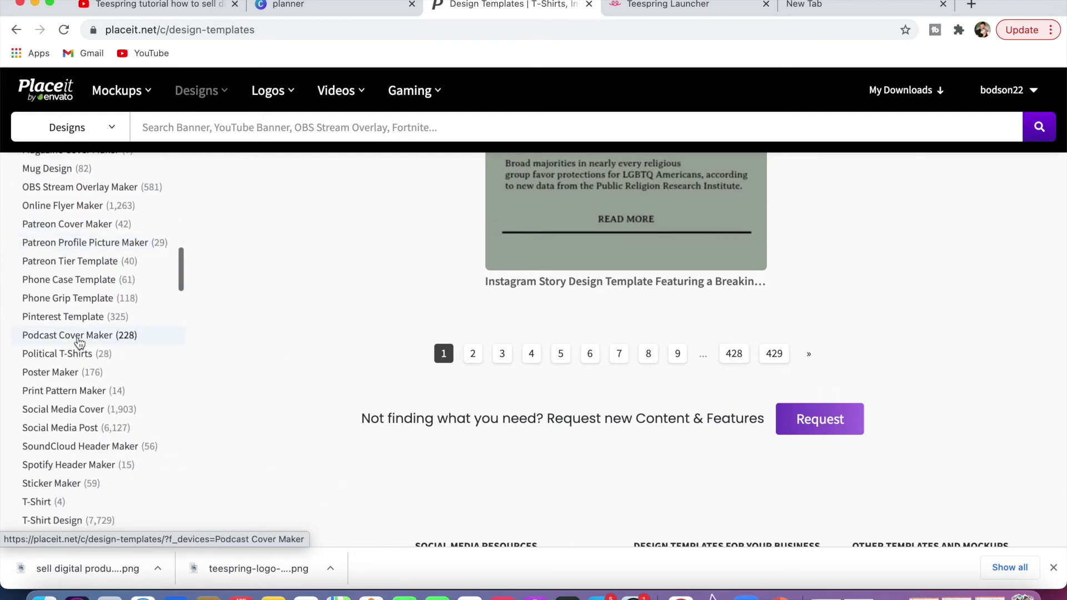
scroll(80, 343, "down", 1)
scroll(79, 343, "down", 2)
scroll(80, 342, "down", 2)
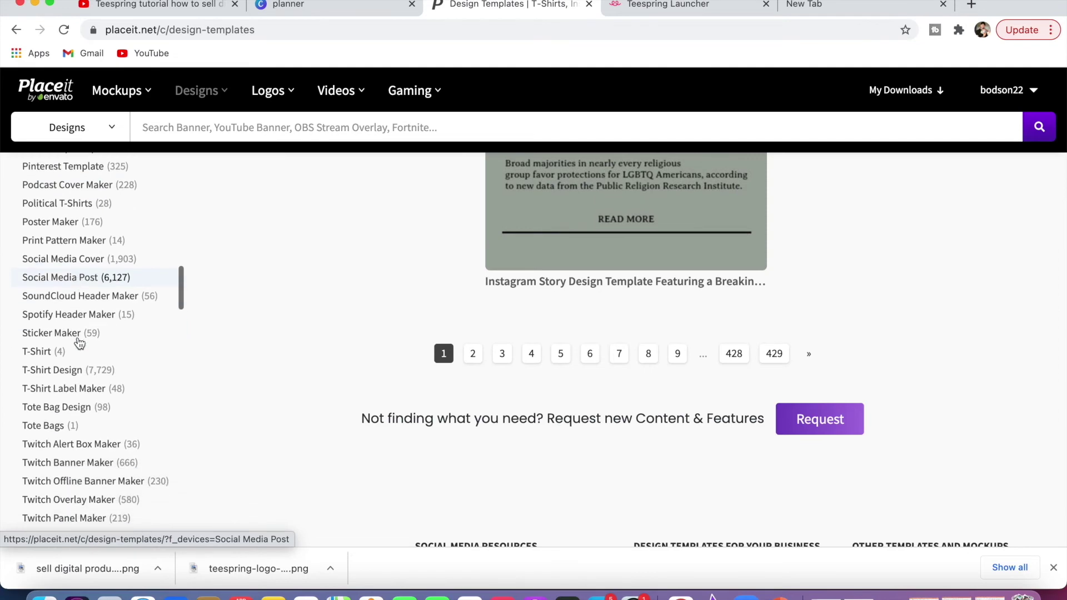
scroll(45, 353, "down", 1)
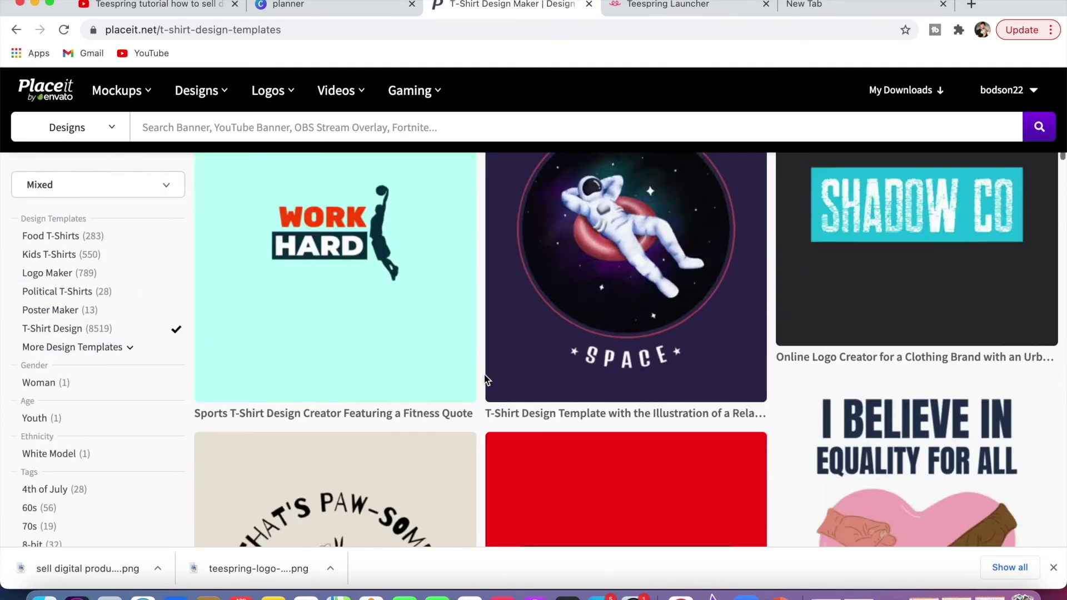
Scroll to the bottom of the T-Shirt Design results and go to page 2.
scroll(484, 376, "down", 5)
scroll(484, 376, "down", 5)
scroll(485, 375, "down", 5)
scroll(485, 380, "down", 5)
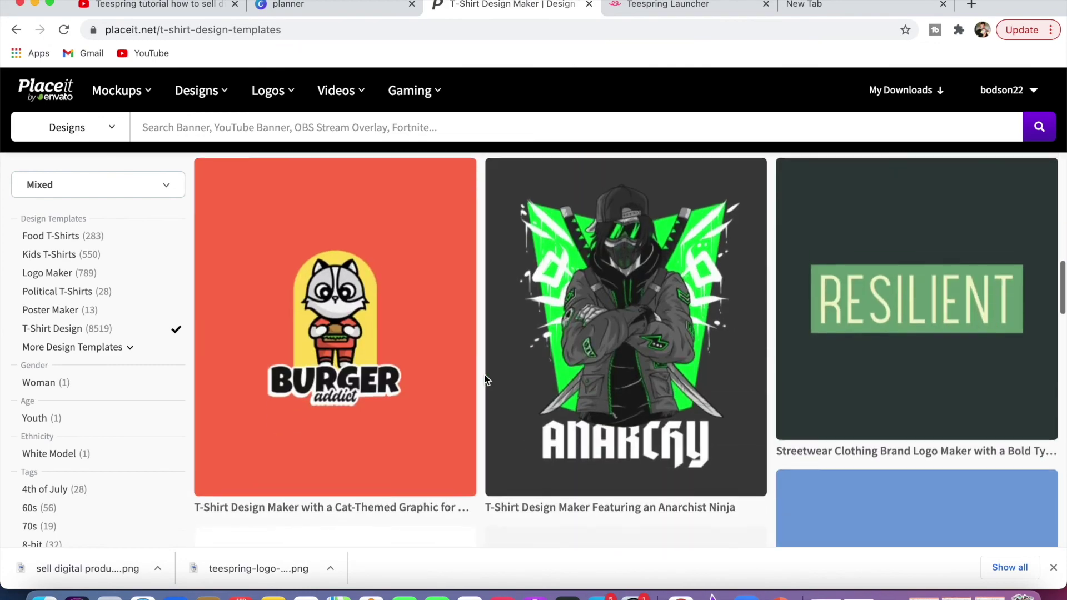
scroll(484, 380, "down", 5)
scroll(484, 379, "down", 5)
scroll(484, 379, "down", 5)
scroll(484, 376, "down", 1)
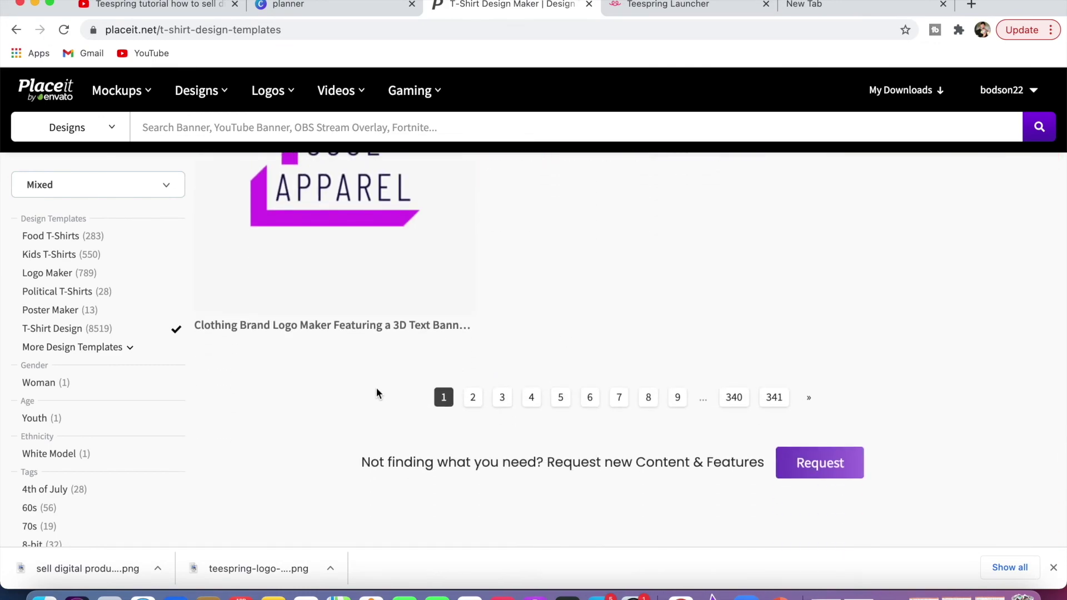
left_click(477, 397)
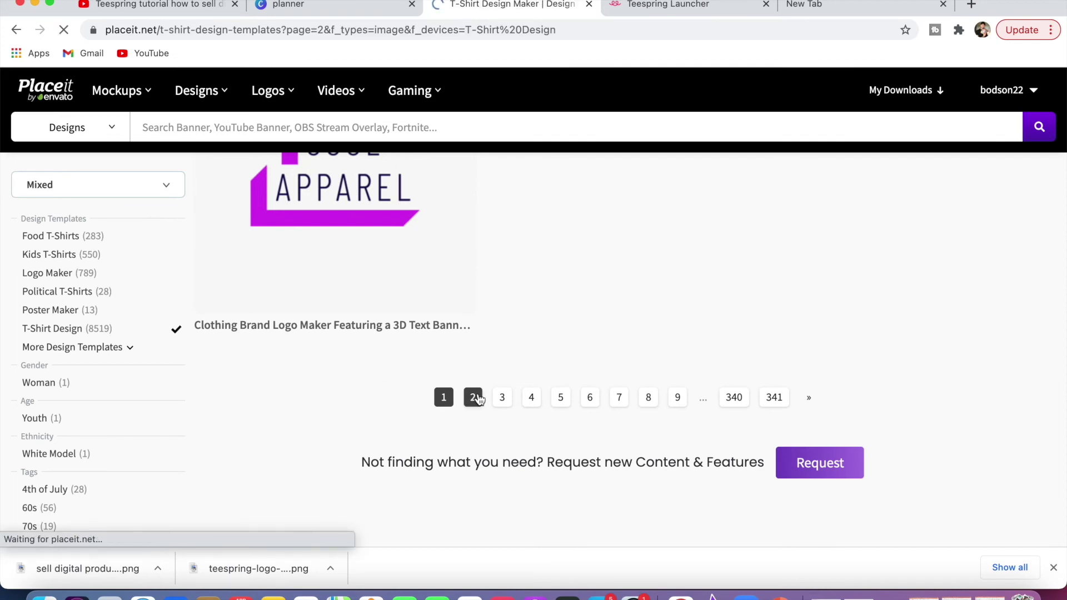
Scroll through page 2 of the T-Shirt Design templates and move on to page 3.
scroll(479, 399, "down", 5)
scroll(479, 399, "down", 5)
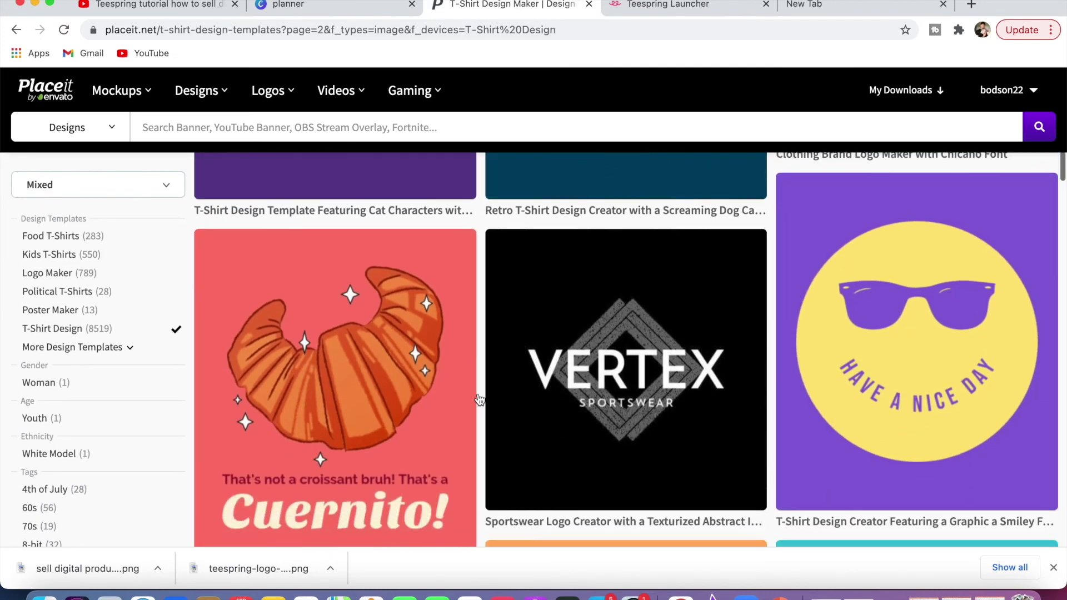
scroll(479, 399, "down", 2)
scroll(479, 398, "down", 2)
scroll(479, 399, "down", 1)
scroll(479, 399, "down", 3)
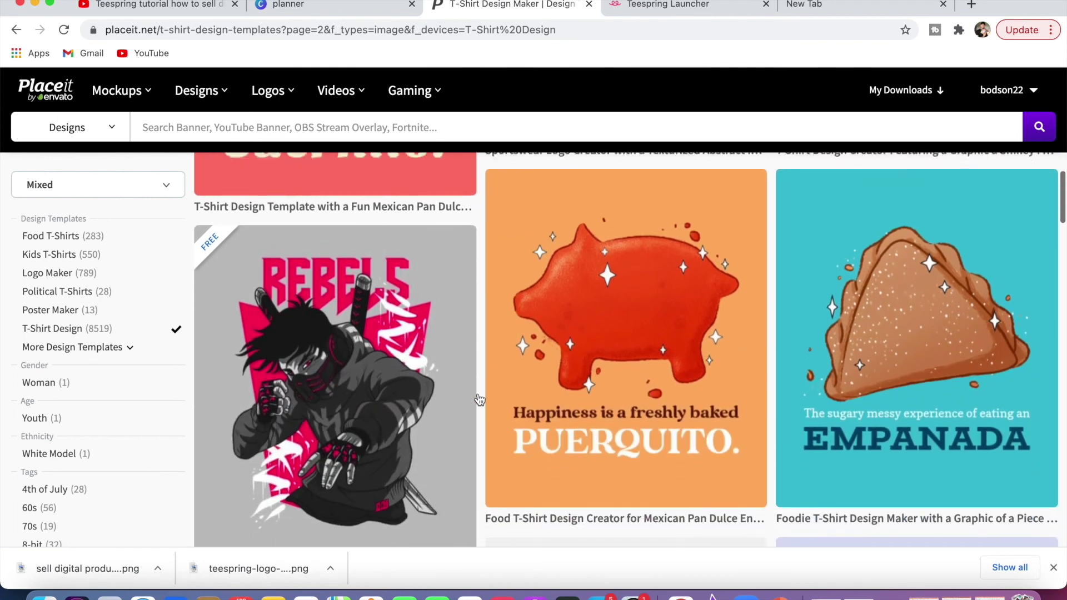
scroll(479, 399, "down", 3)
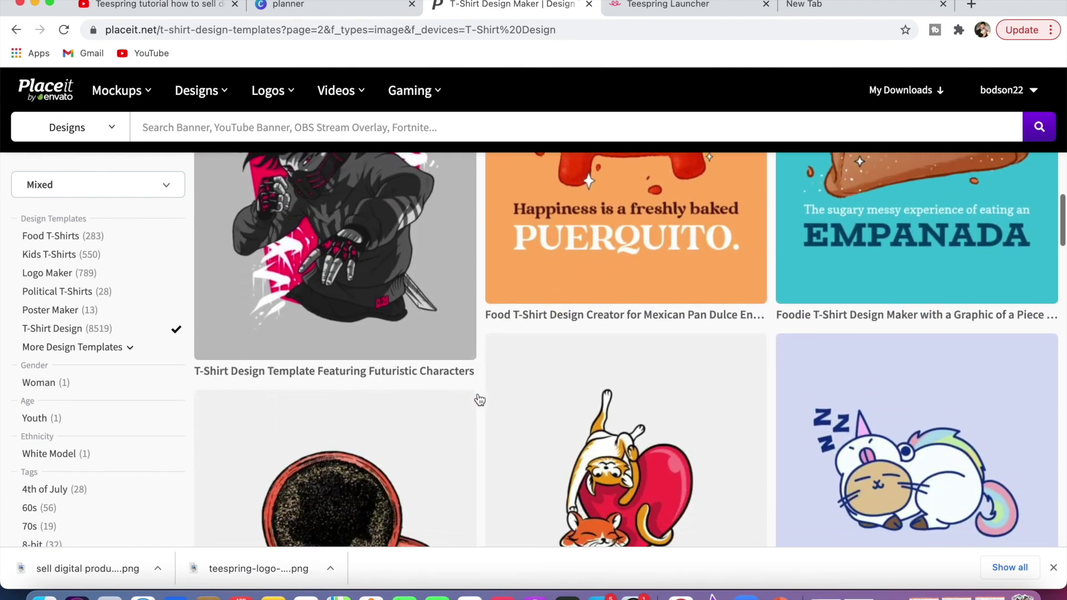
scroll(479, 399, "down", 3)
scroll(479, 399, "down", 1)
scroll(479, 399, "down", 4)
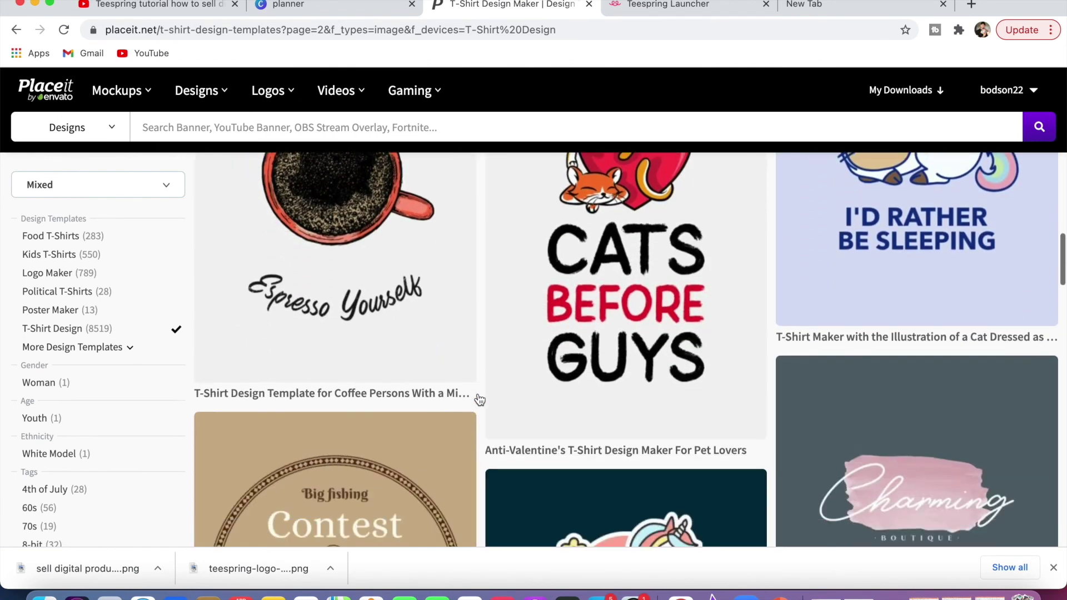
scroll(479, 399, "down", 5)
scroll(479, 399, "down", 2)
scroll(479, 399, "down", 2)
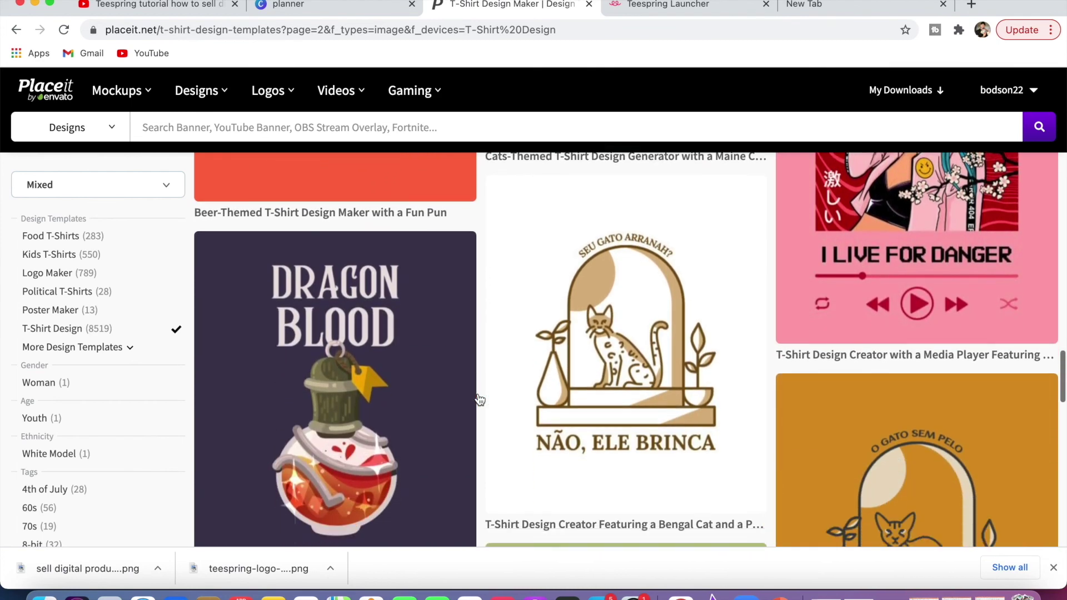
scroll(479, 399, "down", 1)
scroll(479, 399, "down", 2)
scroll(479, 399, "down", 2)
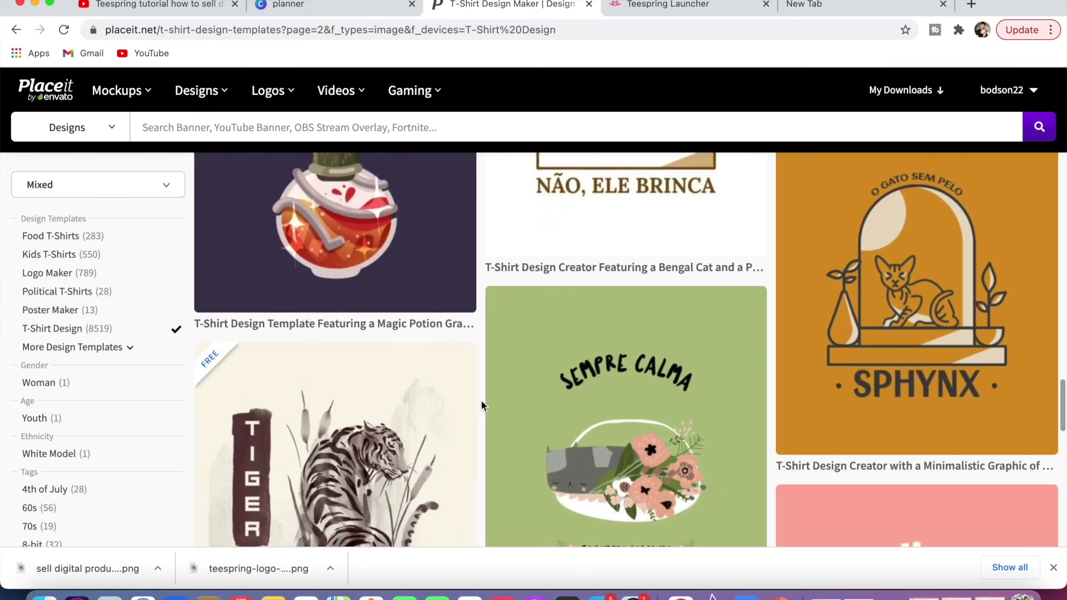
scroll(481, 401, "down", 3)
scroll(482, 401, "down", 3)
scroll(481, 401, "down", 3)
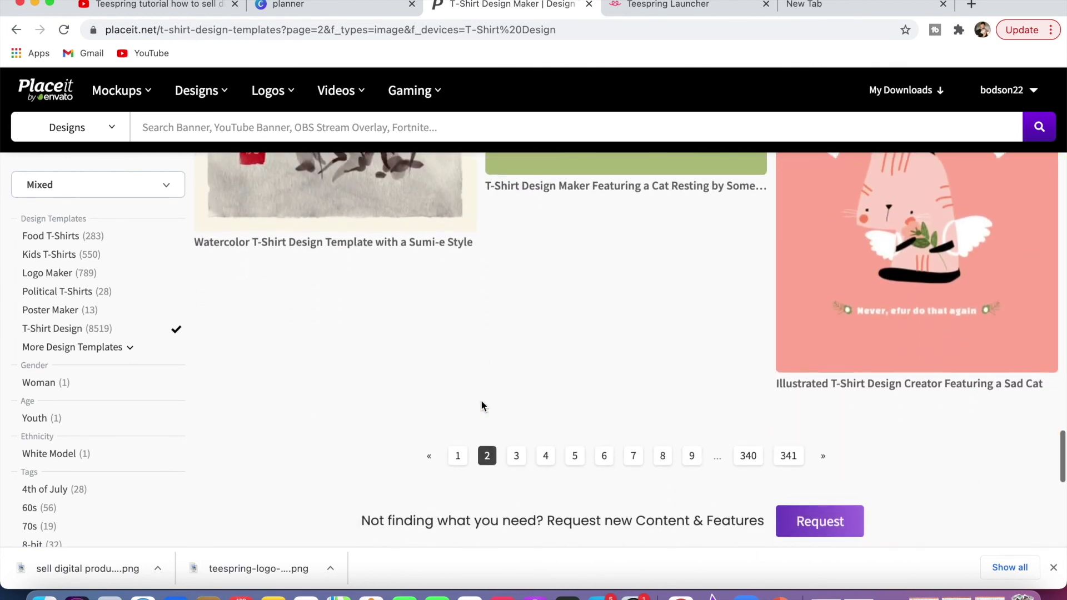
left_click(516, 448)
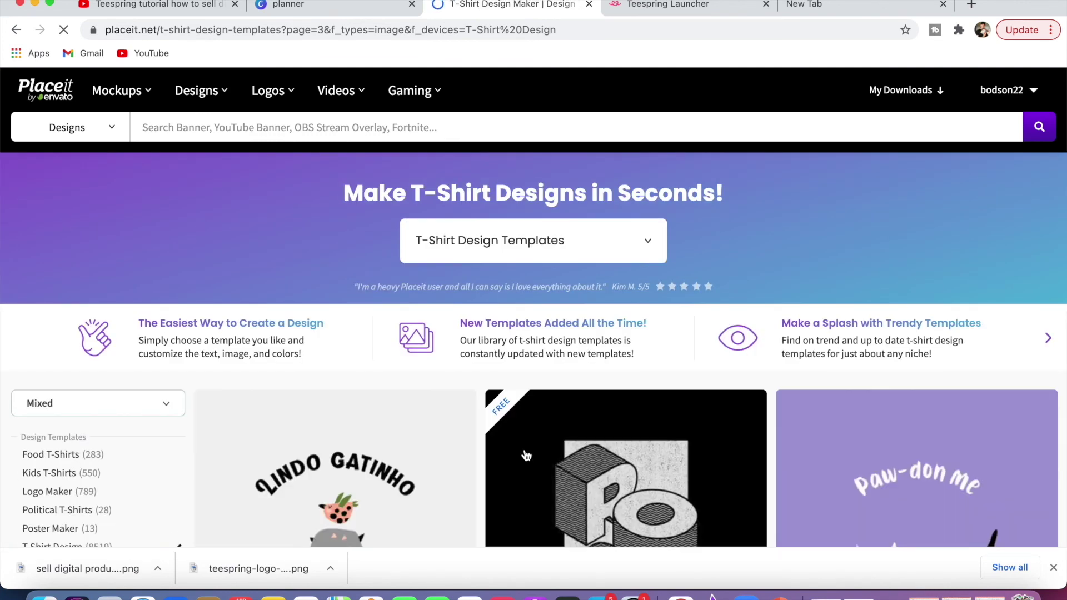
Scroll down page 3 past cat designs like Gato Fabuloso, Catfused and Hungry Kitten.
scroll(526, 456, "down", 1)
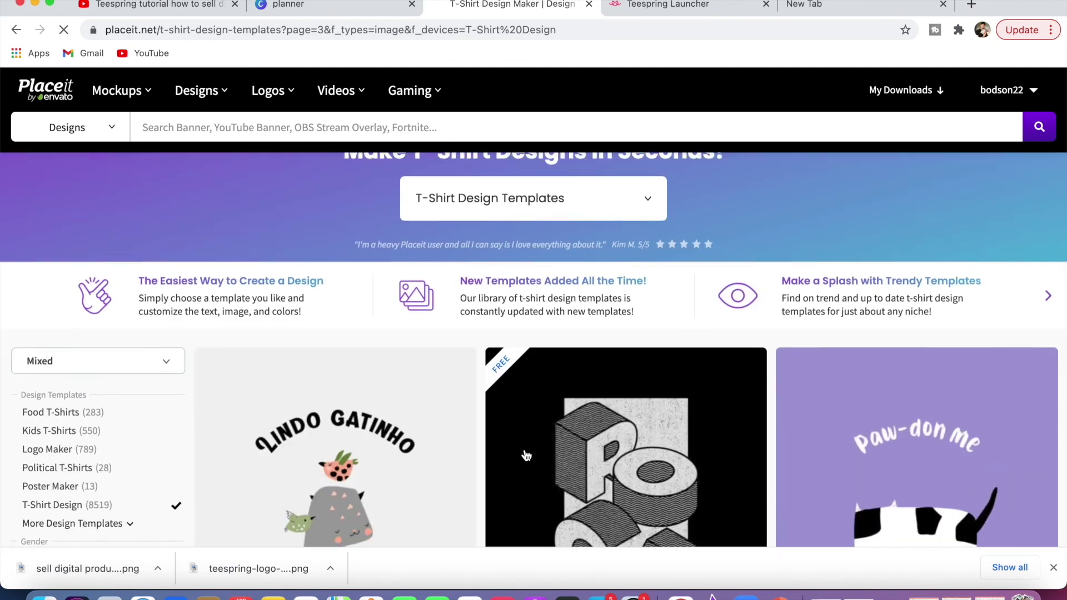
scroll(520, 453, "down", 3)
scroll(481, 408, "down", 5)
scroll(481, 409, "down", 1)
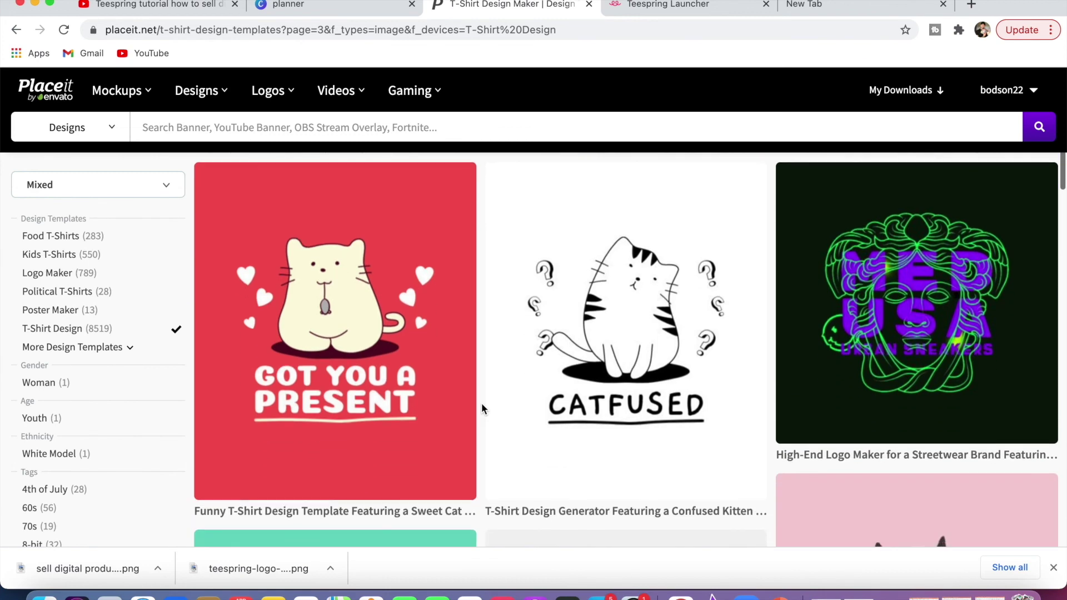
scroll(481, 408, "down", 5)
scroll(482, 409, "down", 2)
scroll(482, 406, "down", 5)
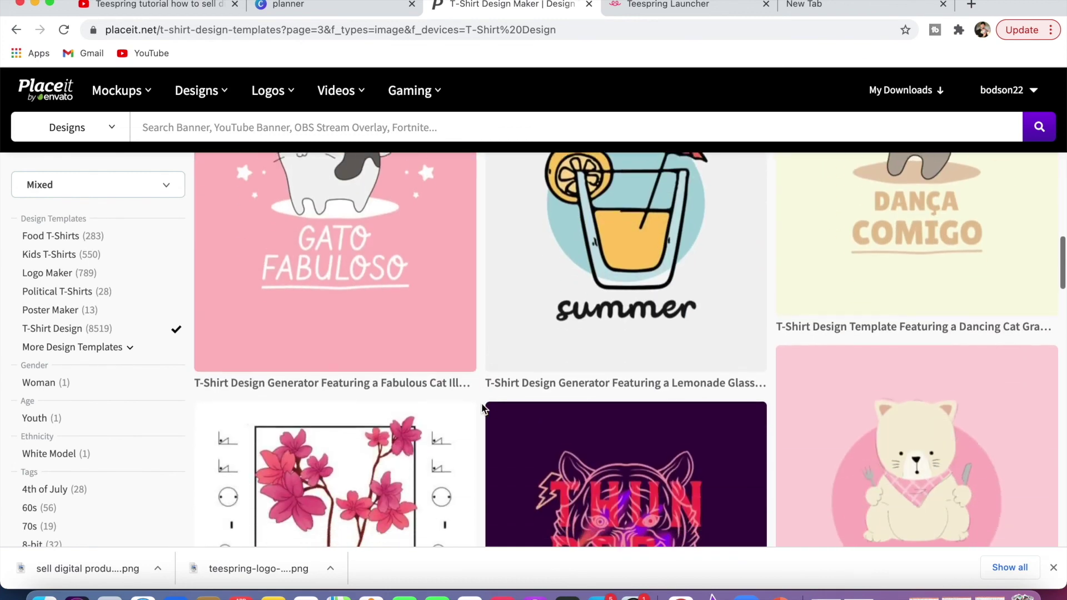
scroll(481, 406, "down", 2)
scroll(482, 406, "down", 3)
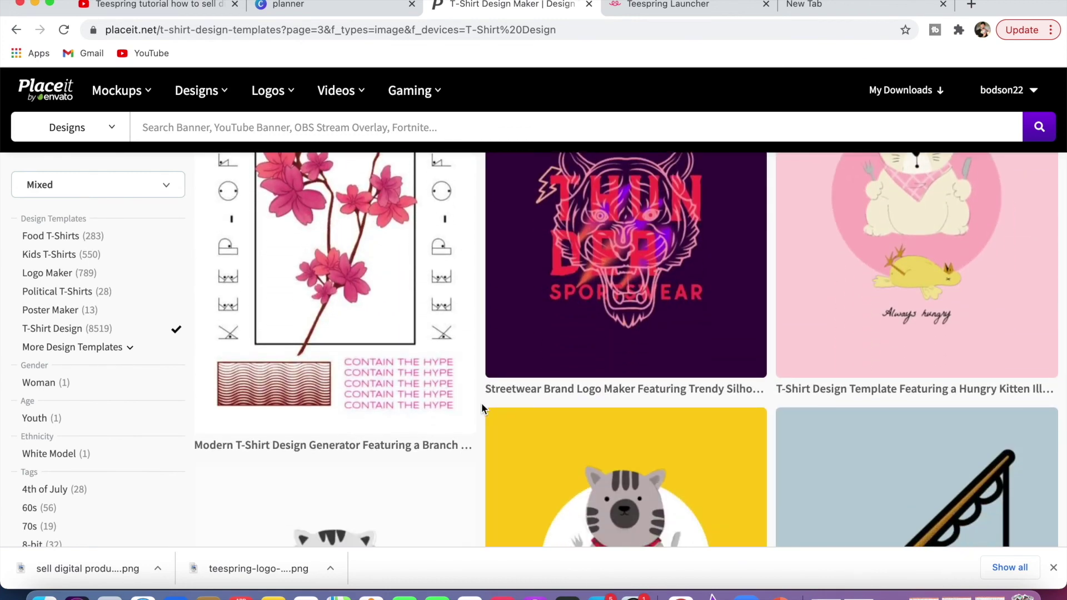